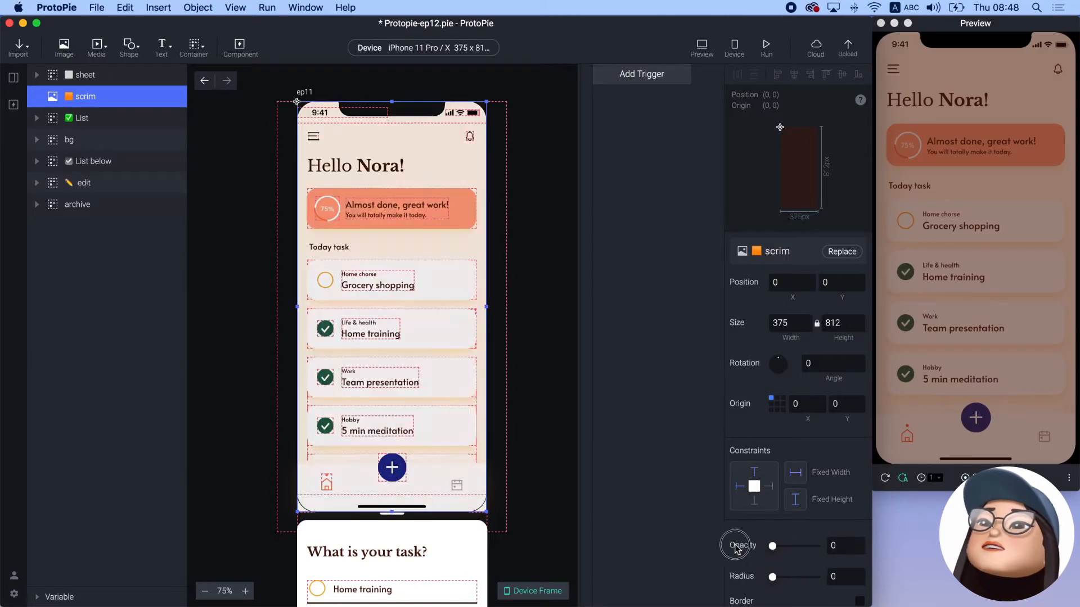
Step: Examine the List, bg, List below, edit and archive layers, briefly hiding List to inspect the buttons behind it
left_click(109, 121)
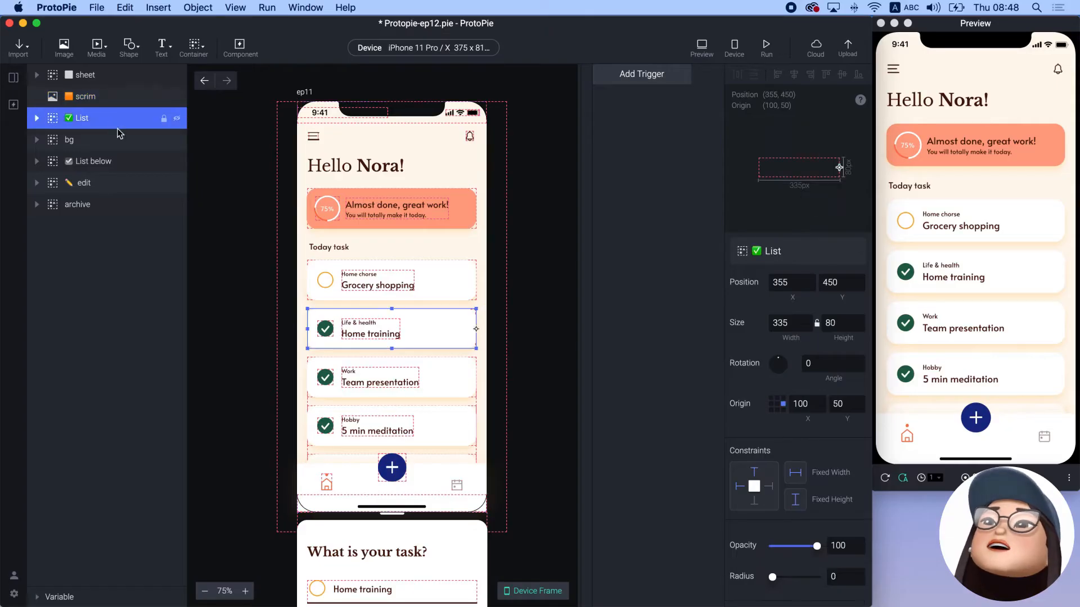
left_click(69, 140)
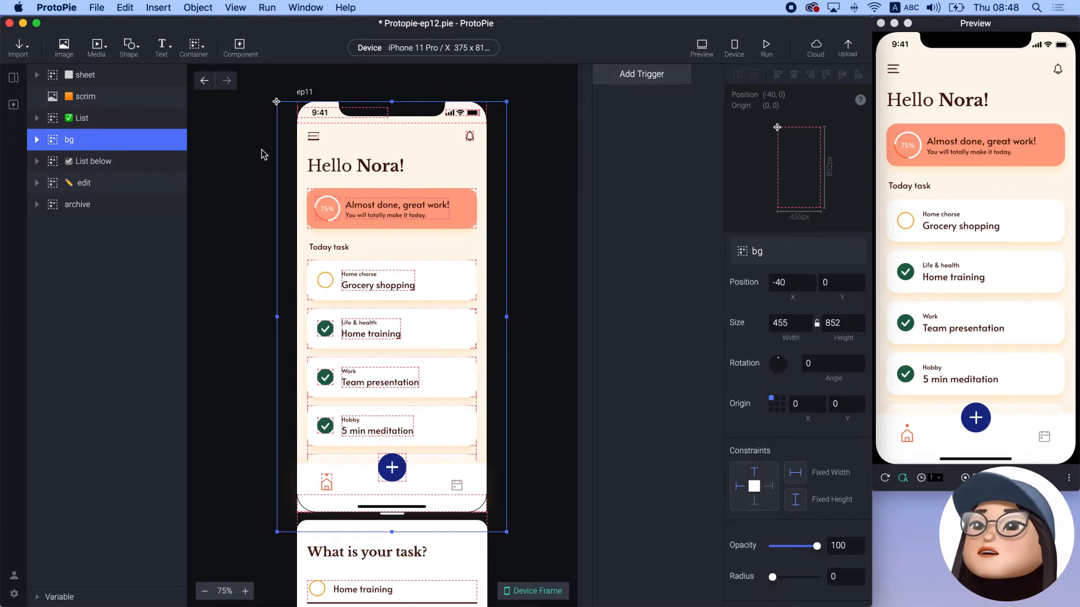
left_click(122, 160)
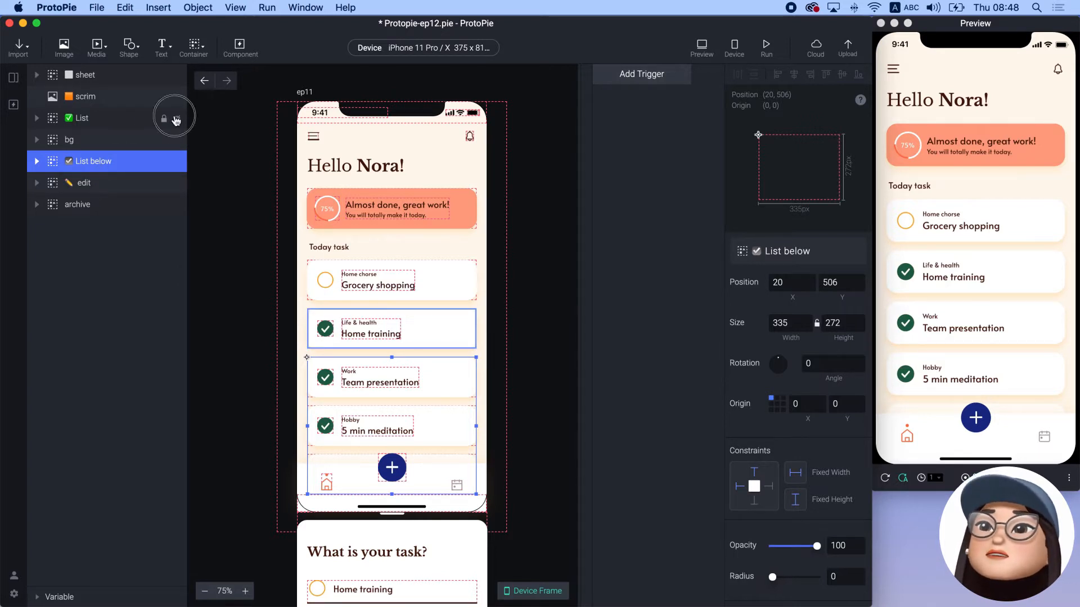
left_click(177, 118)
left_click(130, 189)
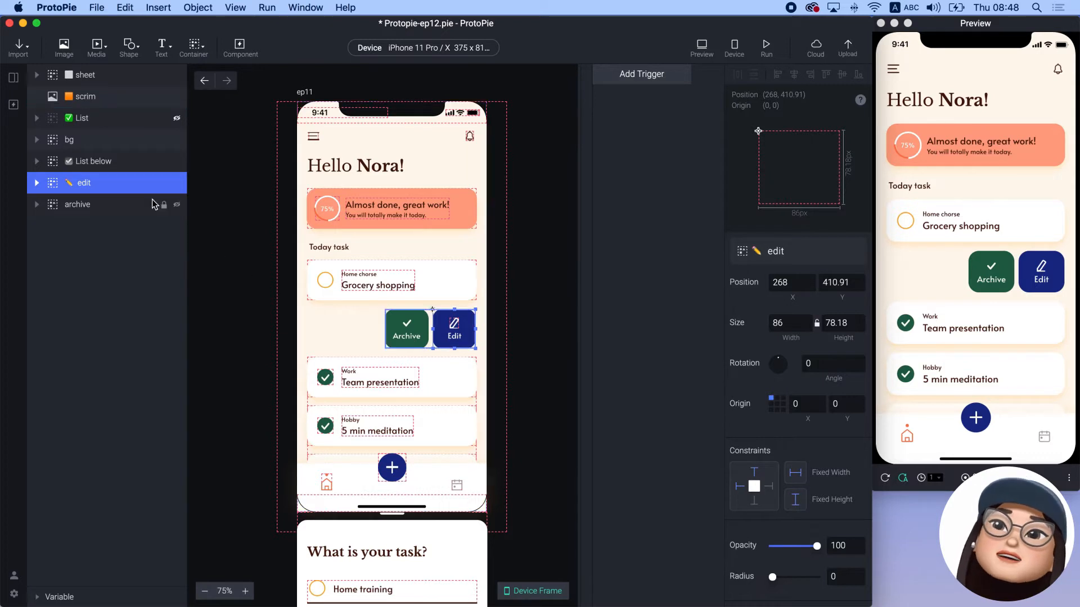
left_click(161, 204)
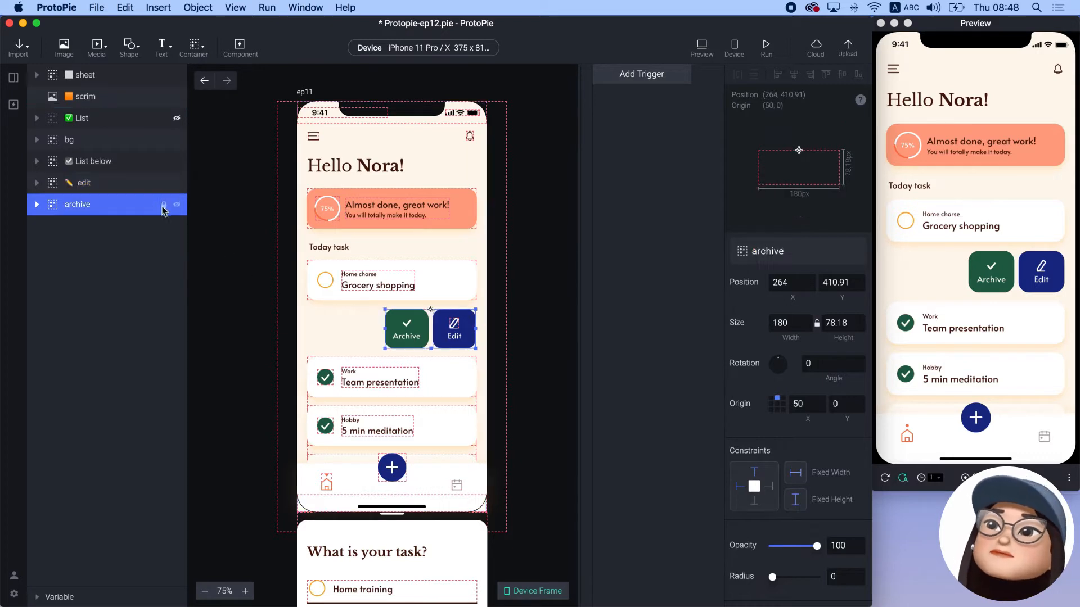
left_click(177, 118)
left_click(220, 154)
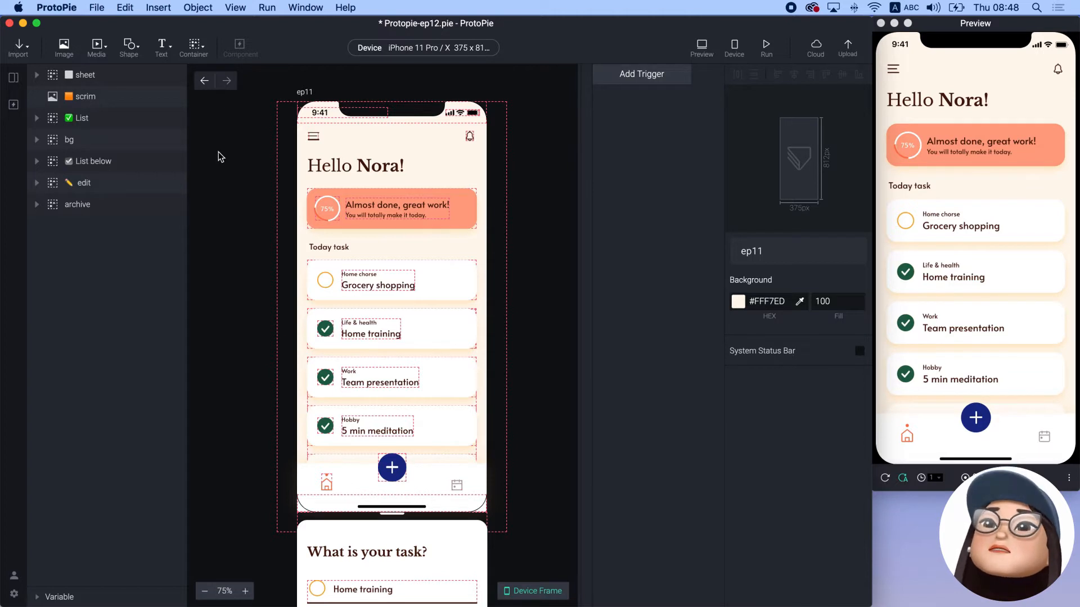
Step: Check the bg layer's touch and clipping options
left_click(146, 142)
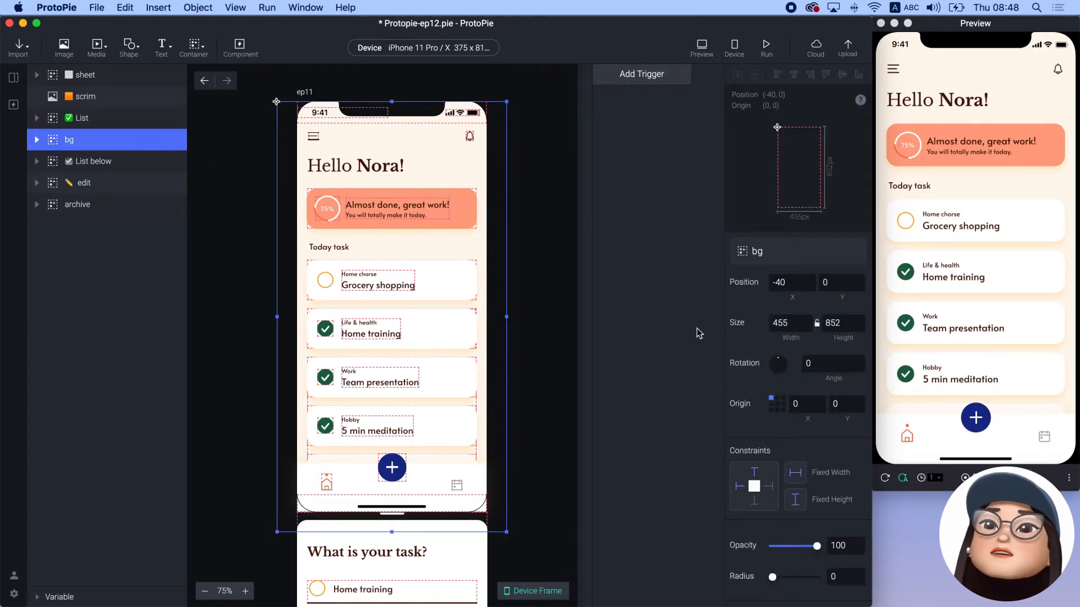
scroll(777, 382, "down", 5)
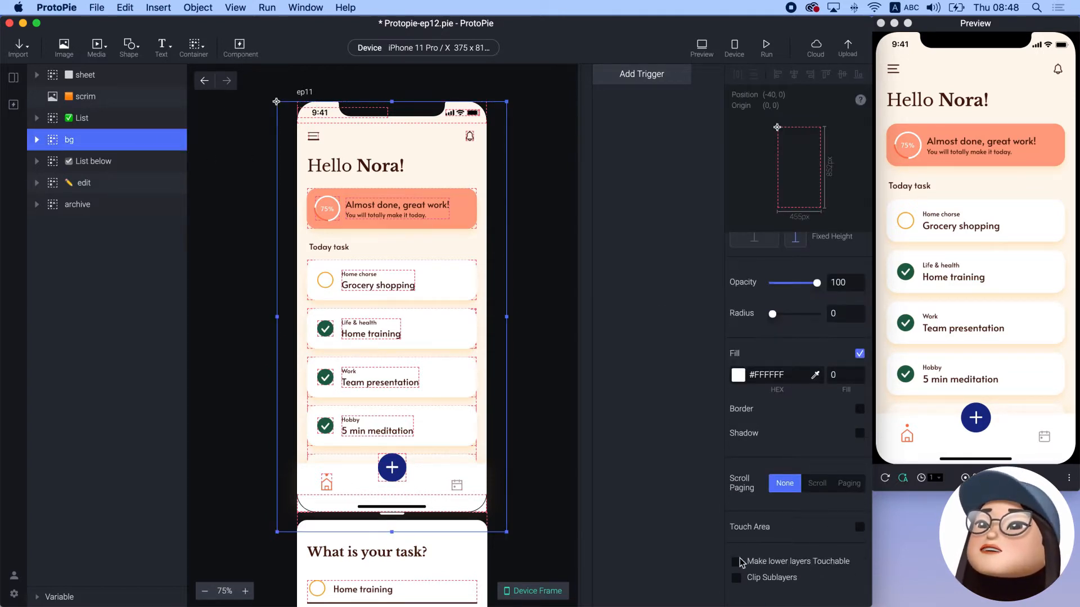
left_click(554, 371)
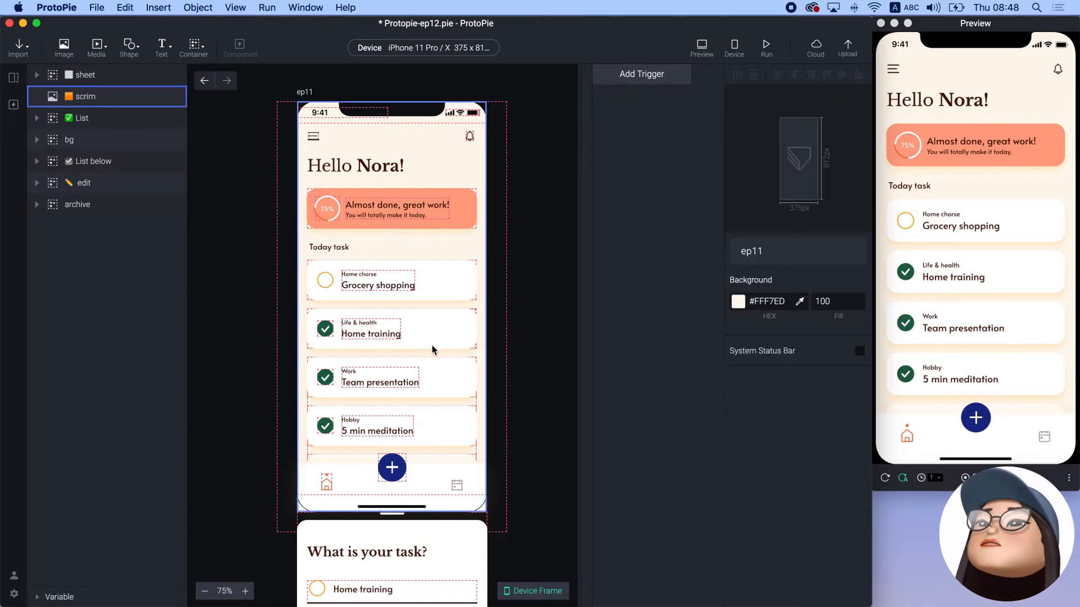
Step: Hide the scrim layer
left_click(145, 99)
left_click(177, 96)
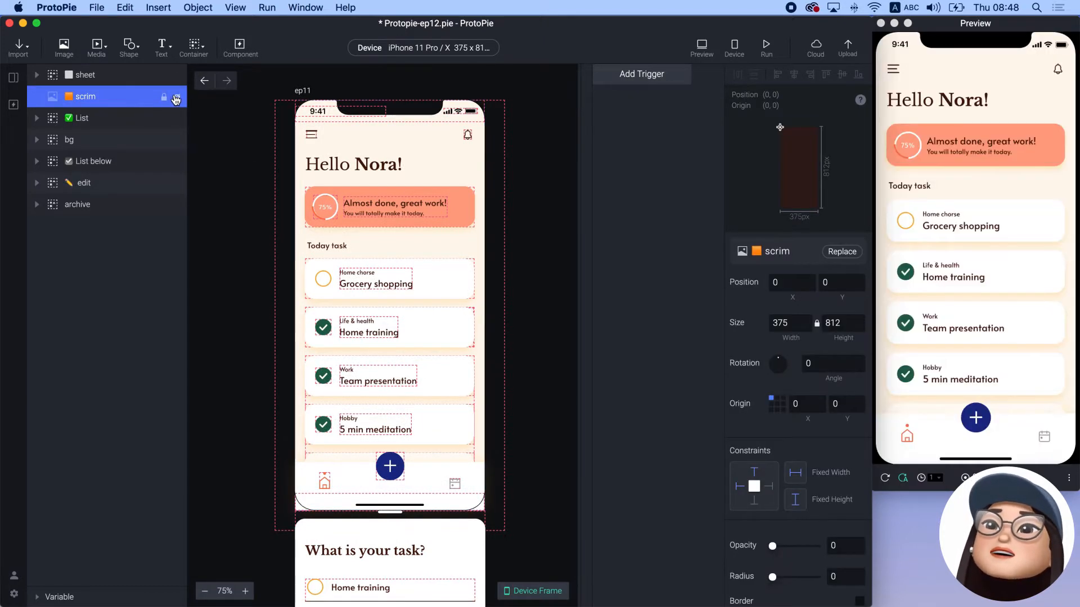
left_click(255, 171)
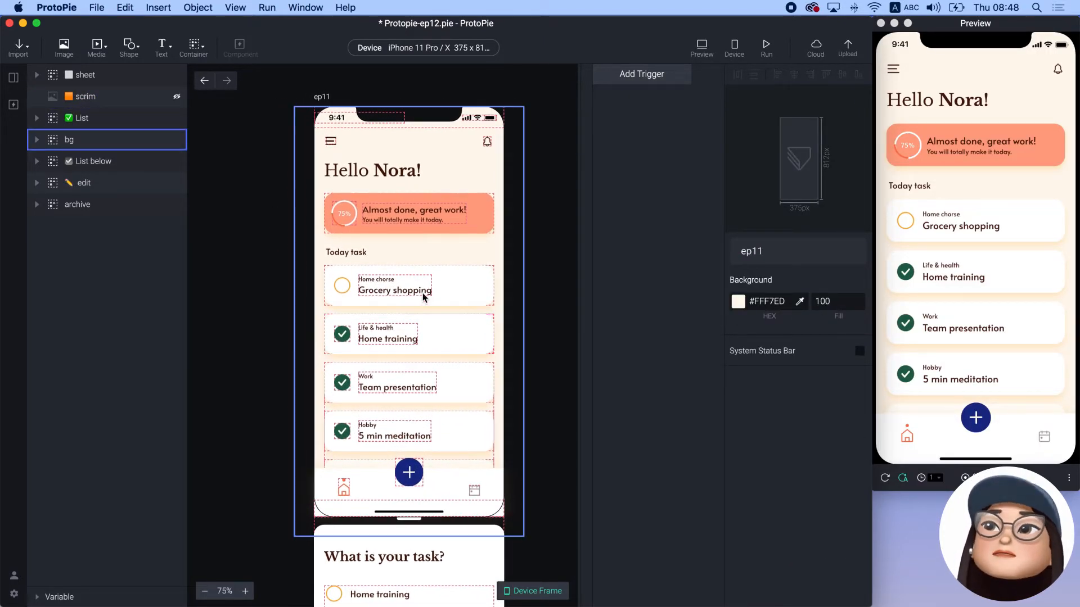
Step: Add a Drag trigger to the List layer containing the Home training card
left_click(416, 345)
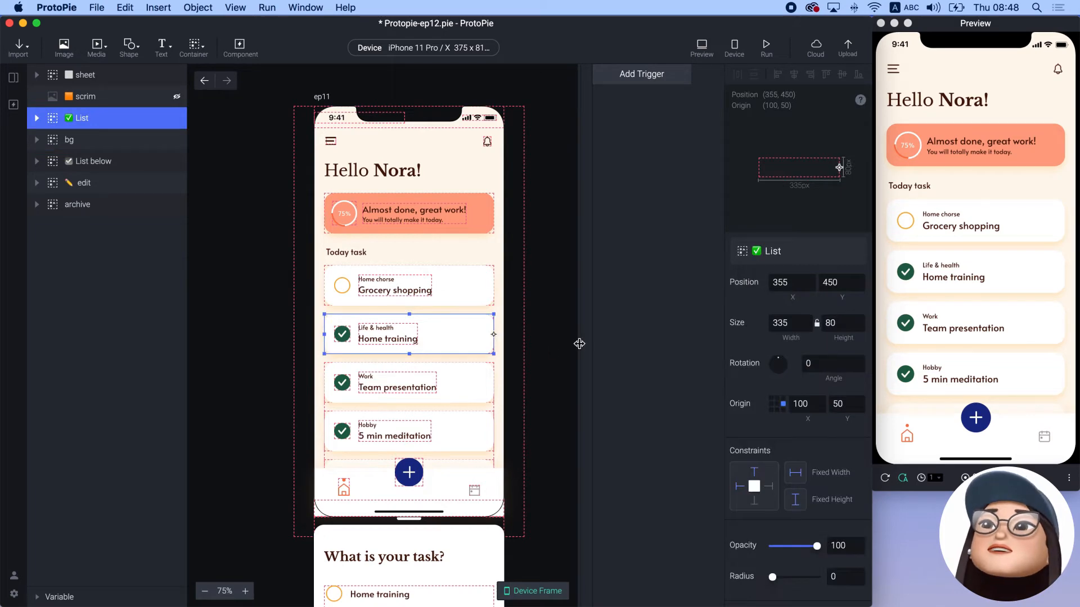
scroll(565, 342, "down", 2)
left_click(612, 81)
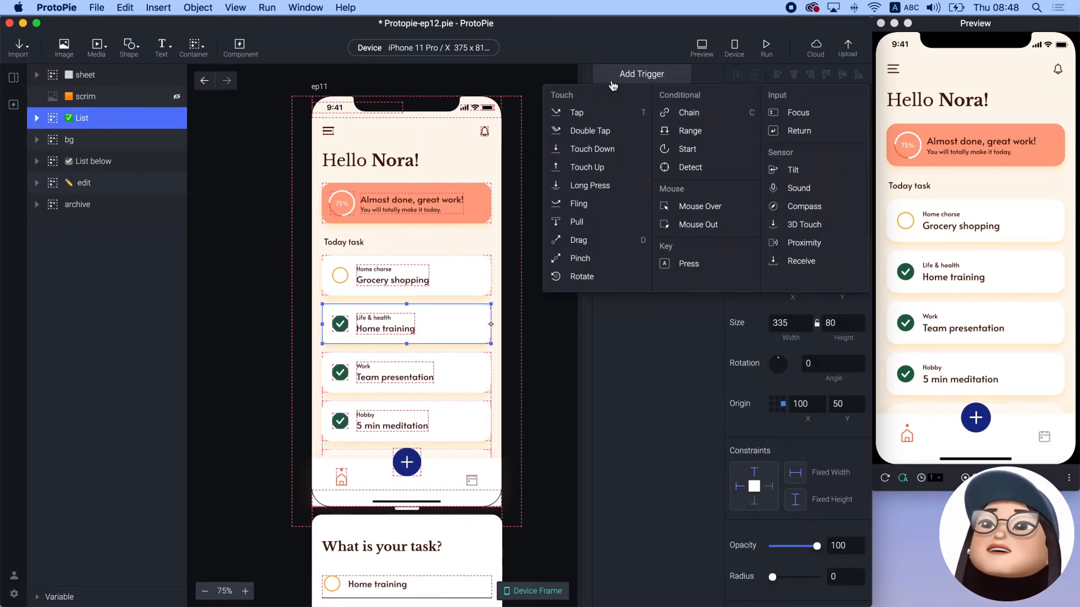
left_click(605, 241)
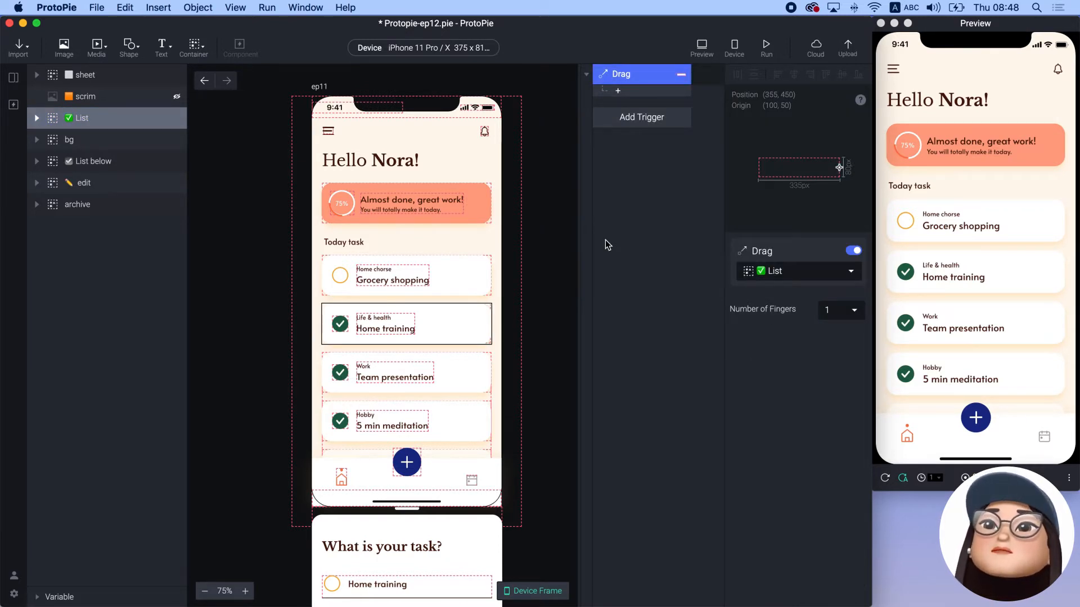
Step: Add a Move response for List under the Drag trigger, restrict it to horizontal movement, and test dragging the card in the preview
left_click(618, 90)
left_click(624, 103)
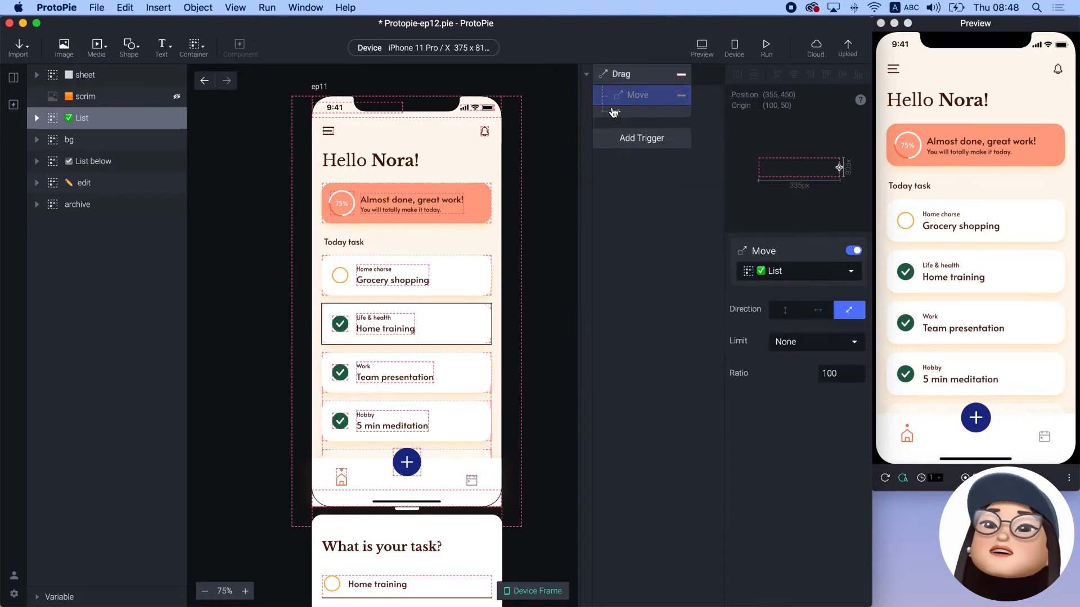
left_click(811, 311)
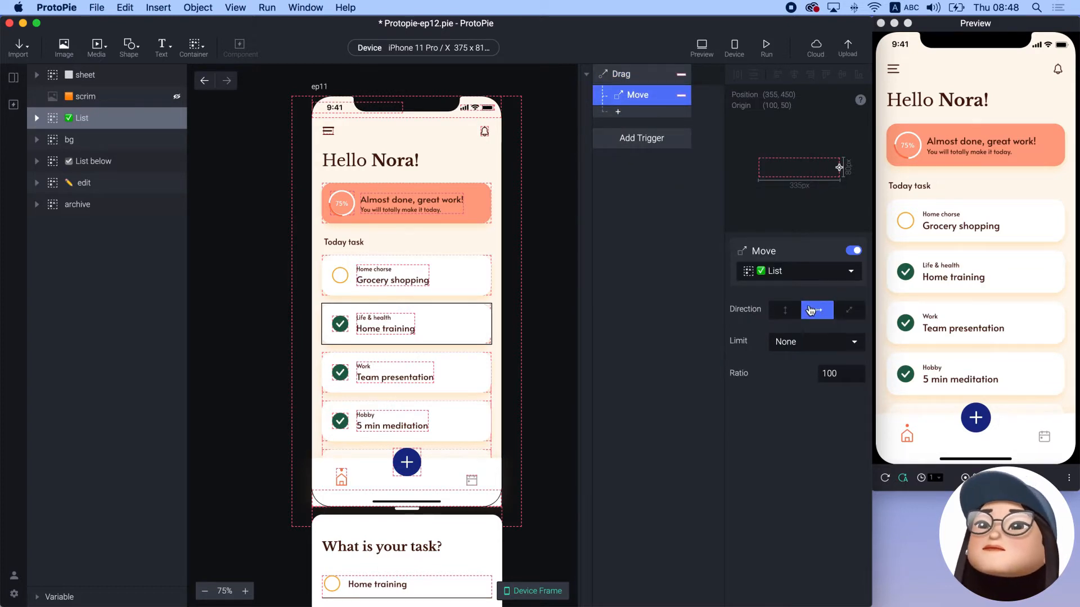
mouse_move(1030, 283)
left_mouse_down()
mouse_move(927, 276)
mouse_move(1053, 277)
mouse_move(962, 277)
mouse_move(1032, 278)
left_mouse_up()
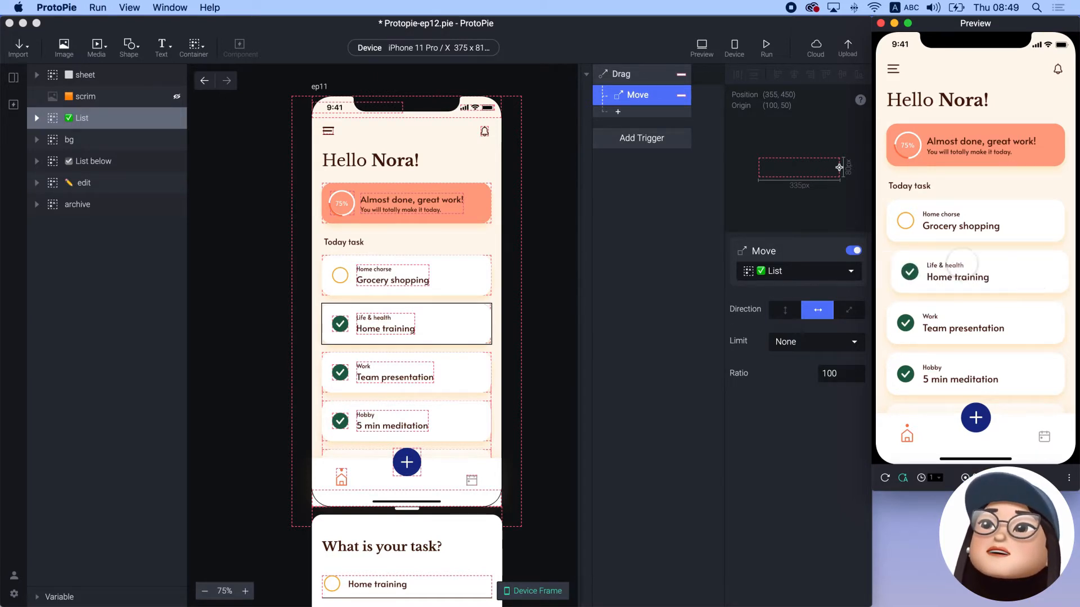
left_click(675, 193)
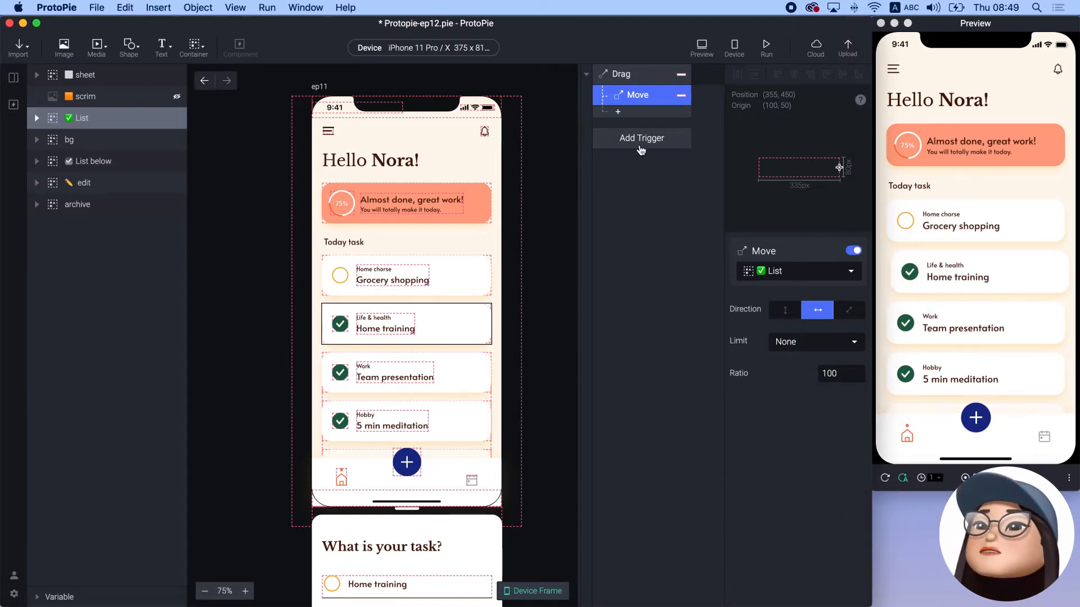
Step: Add a Touch Up trigger to the List layer
left_click(641, 148)
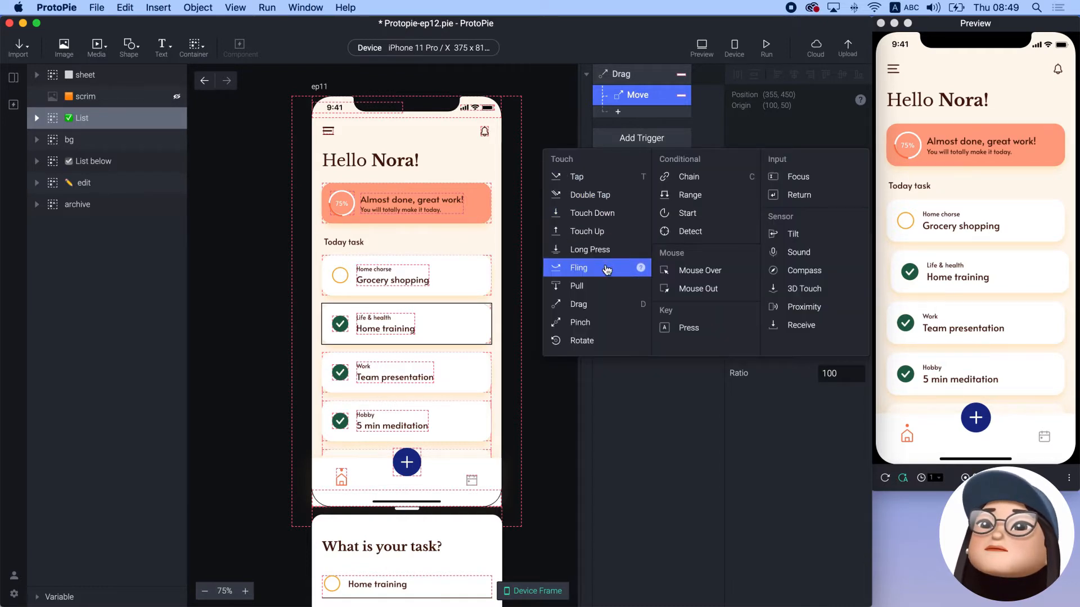
left_click(608, 236)
left_click(616, 156)
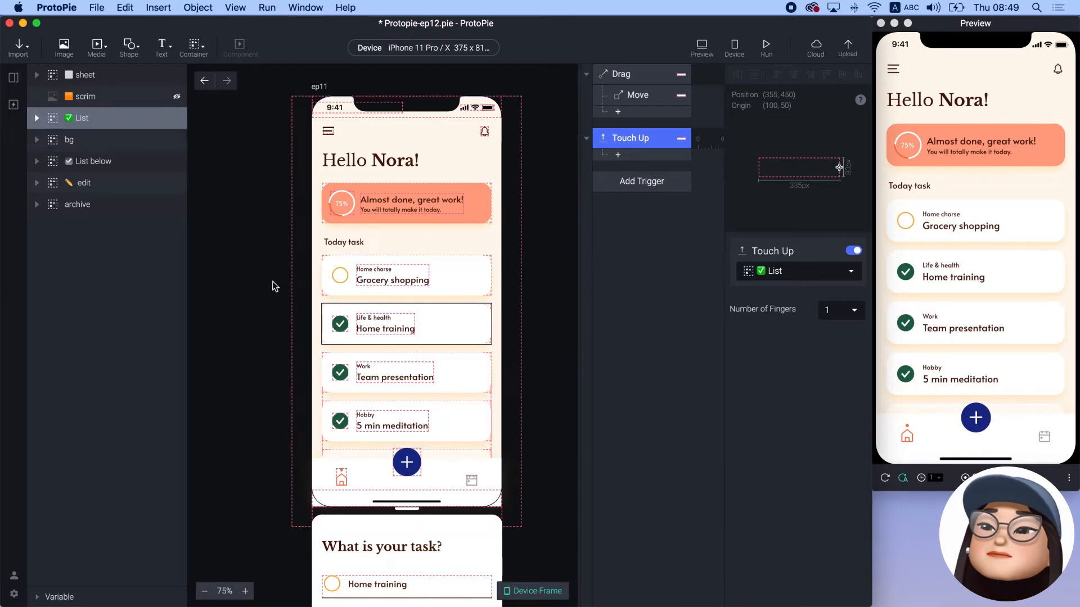
Step: Try the List layer at X position 268 to expose the Edit button, and restore its X position to 355
left_click(159, 122)
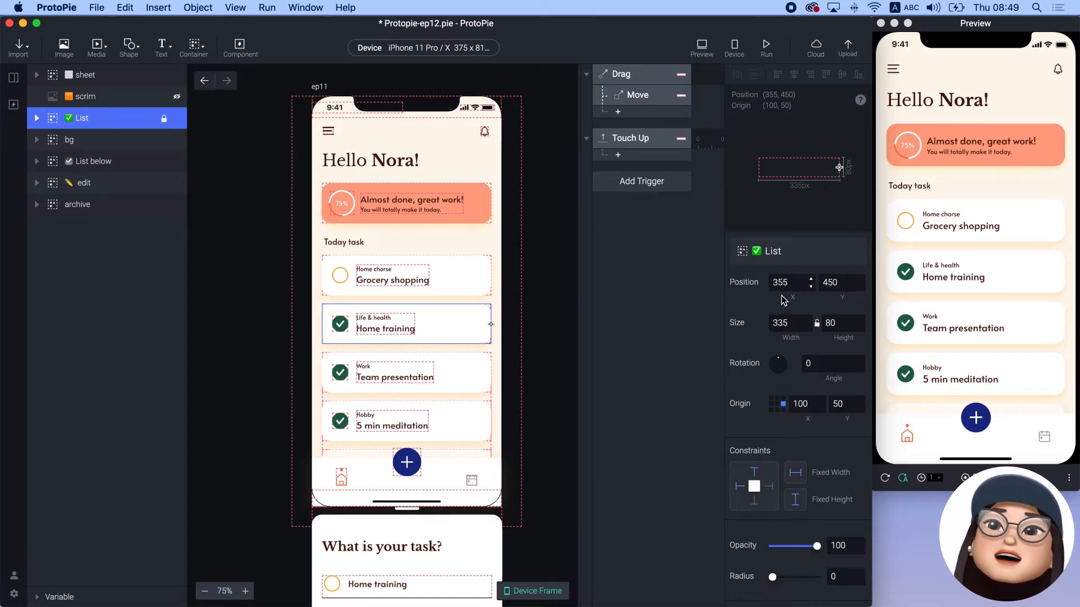
left_click(780, 282)
type("268")
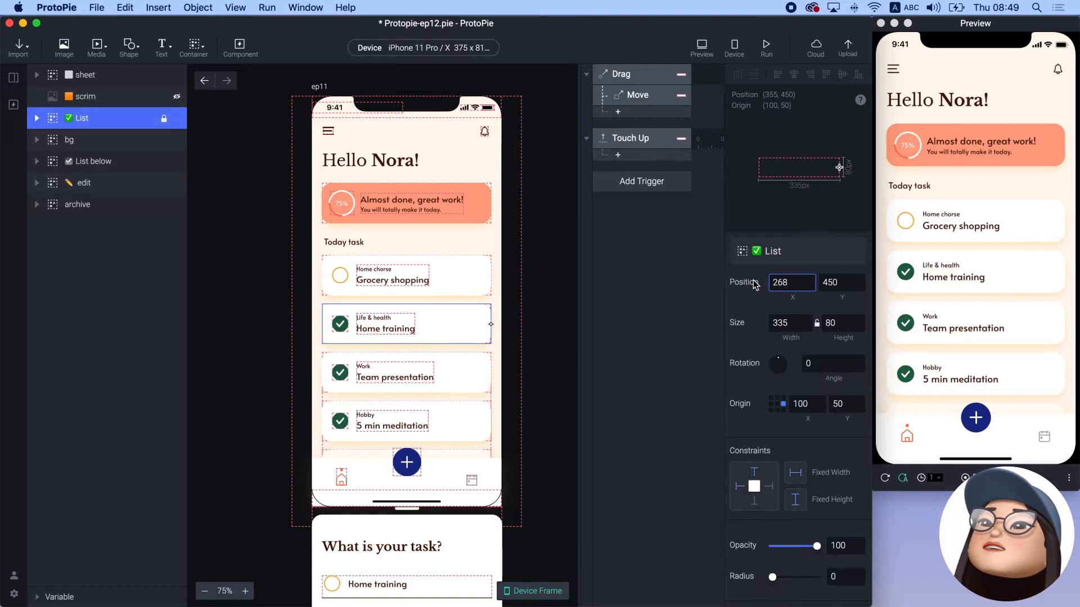
key("Return")
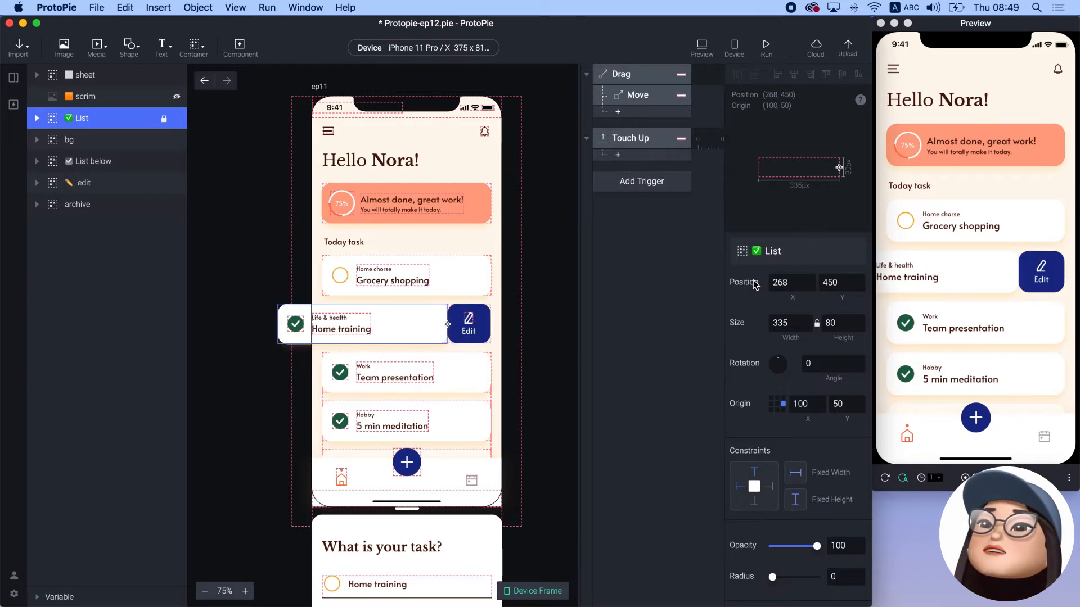
left_click(779, 282)
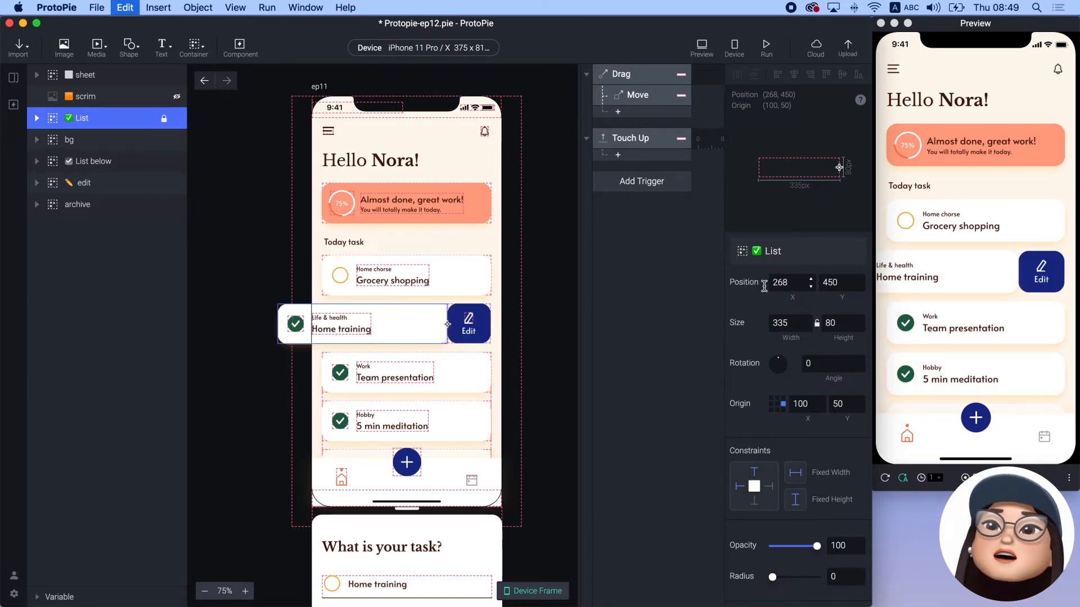
type("355")
key("Return")
Step: Add a condition to the Touch Up trigger requiring the X of List to be greater than 268
left_click(630, 158)
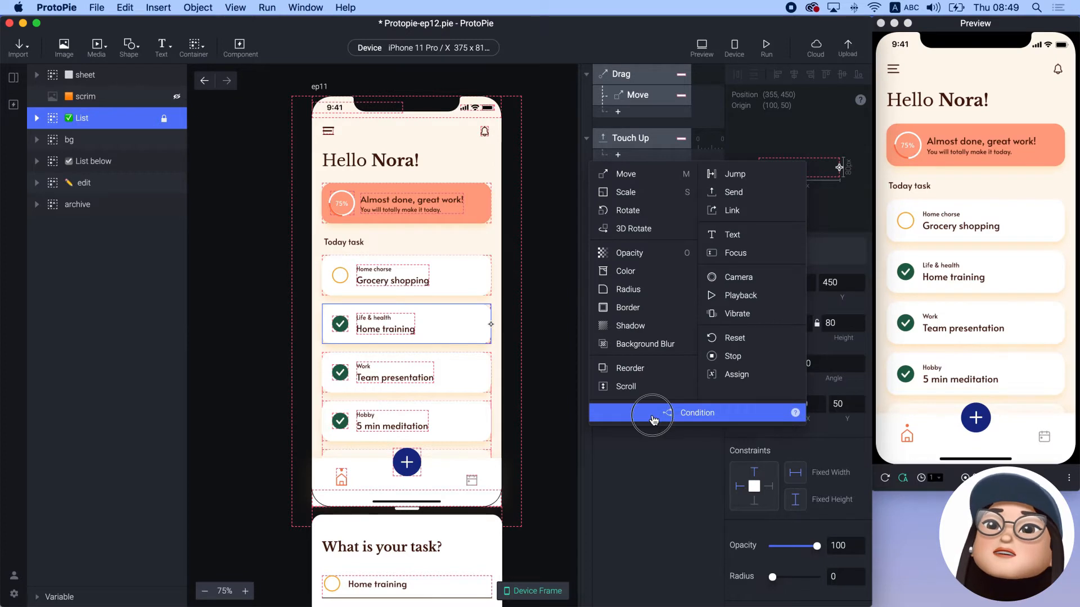
left_click(674, 416)
left_click(740, 390)
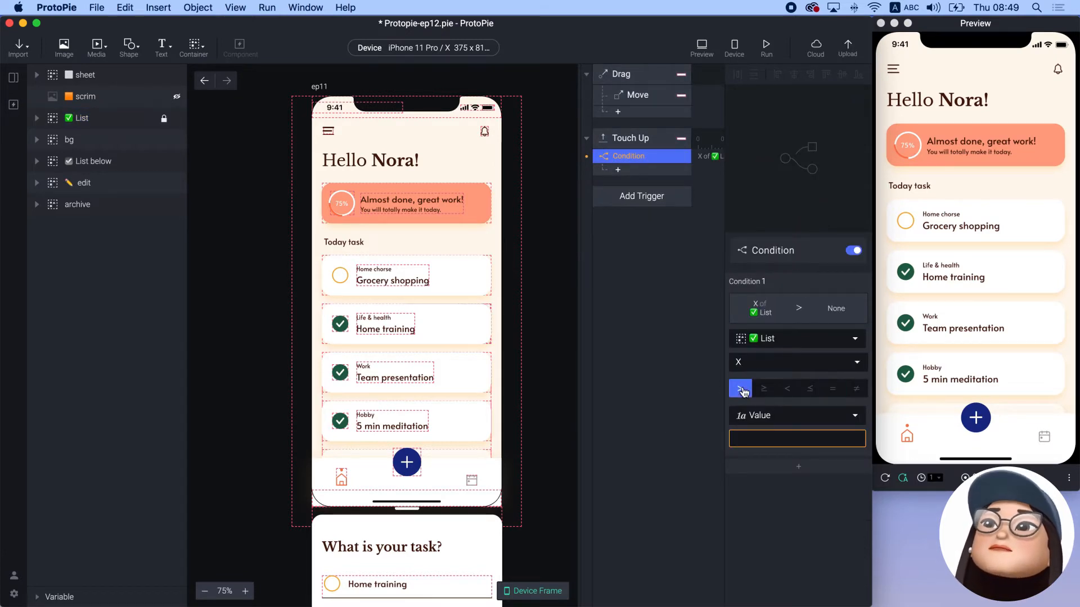
left_click(747, 434)
type("266")
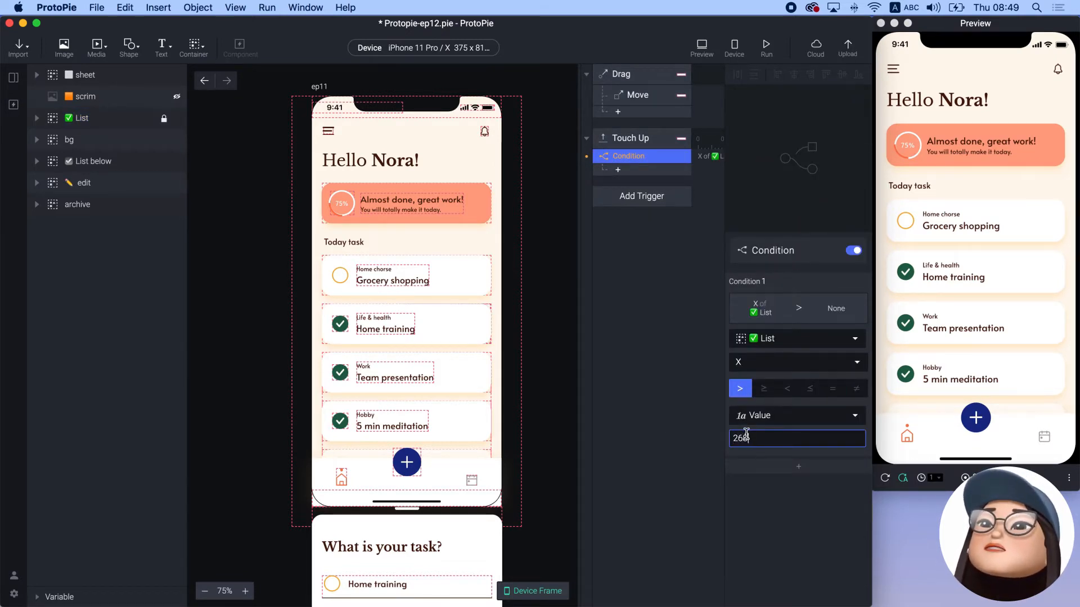
key("Return")
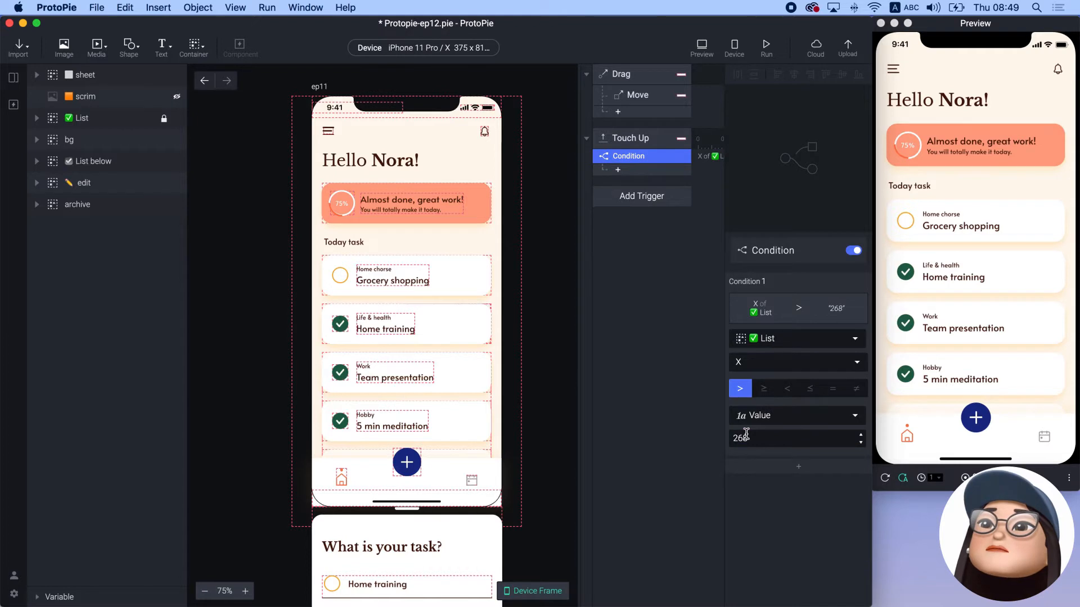
Step: Add a Move response under the condition that moves List to X 355
left_click(617, 169)
left_click(610, 185)
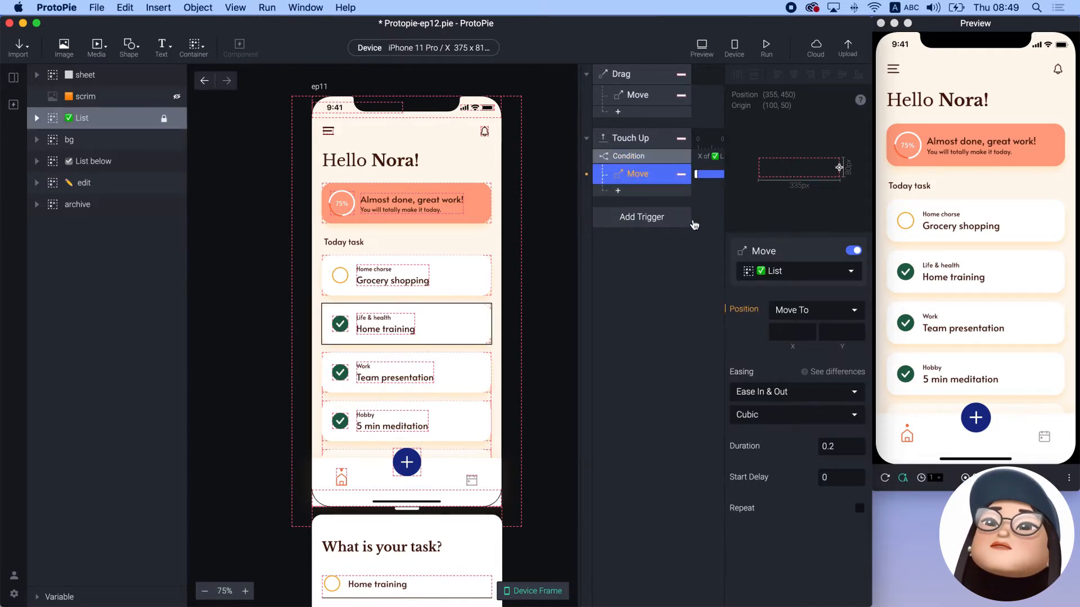
left_click(776, 328)
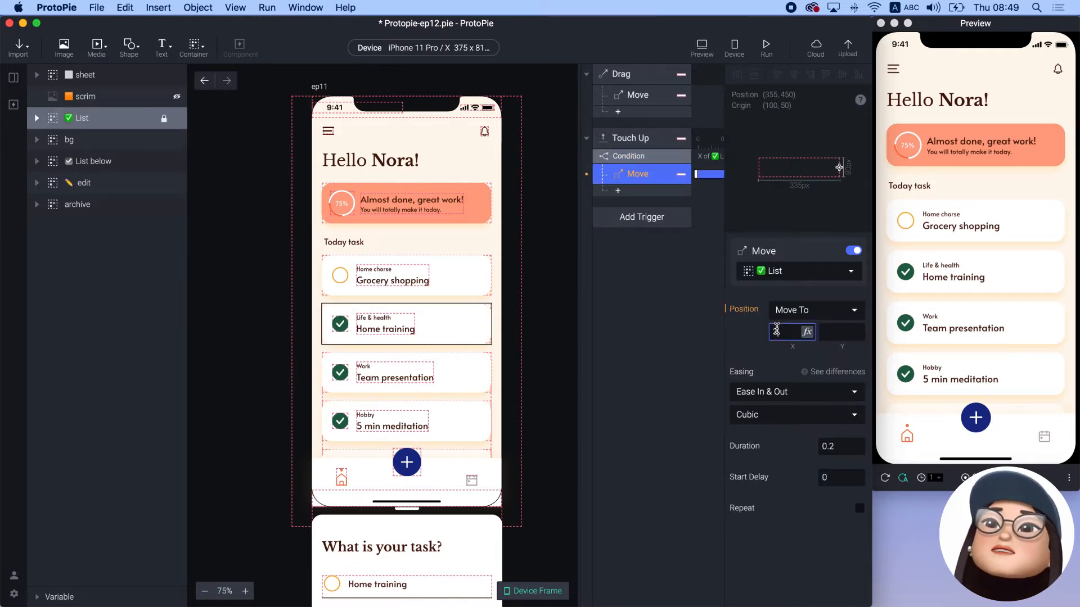
key("Return")
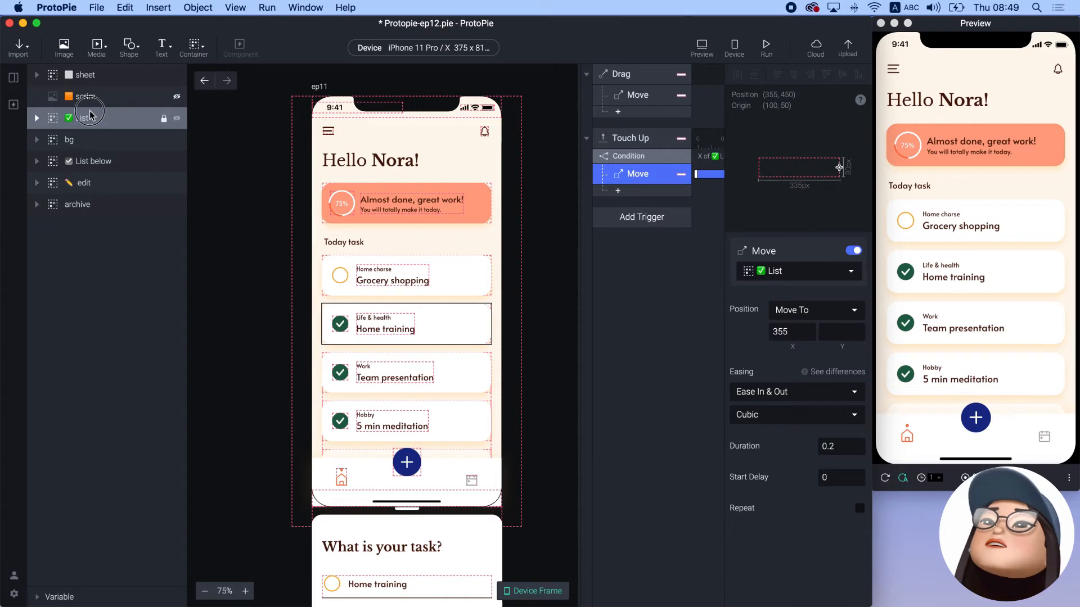
Step: Unlock the List layer and test dragging the Home training card sideways in the preview
left_click(166, 122)
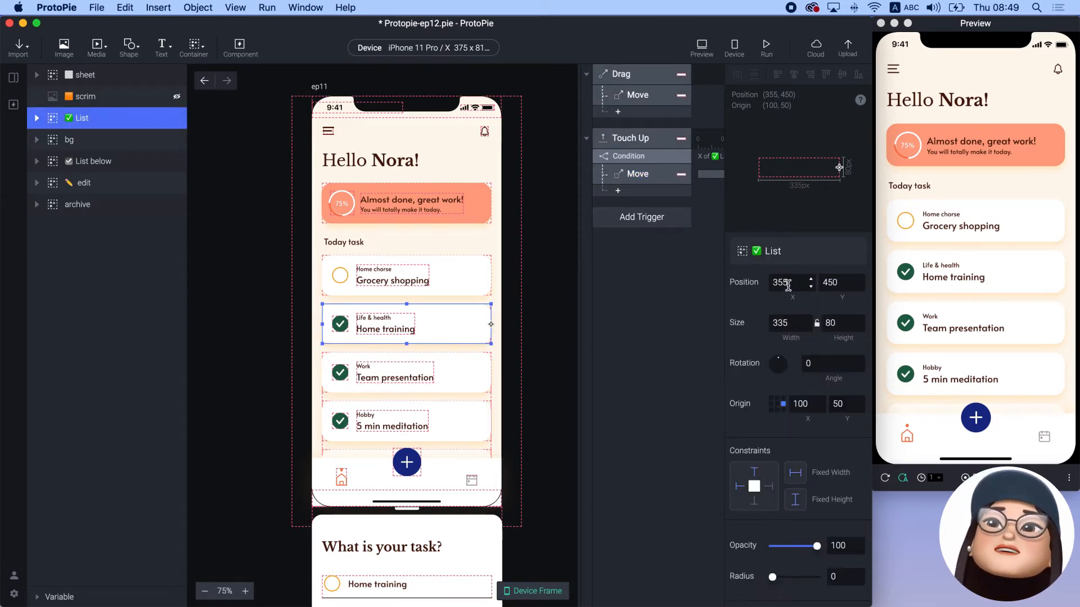
left_click_drag(1018, 277, 977, 257)
left_click(632, 251)
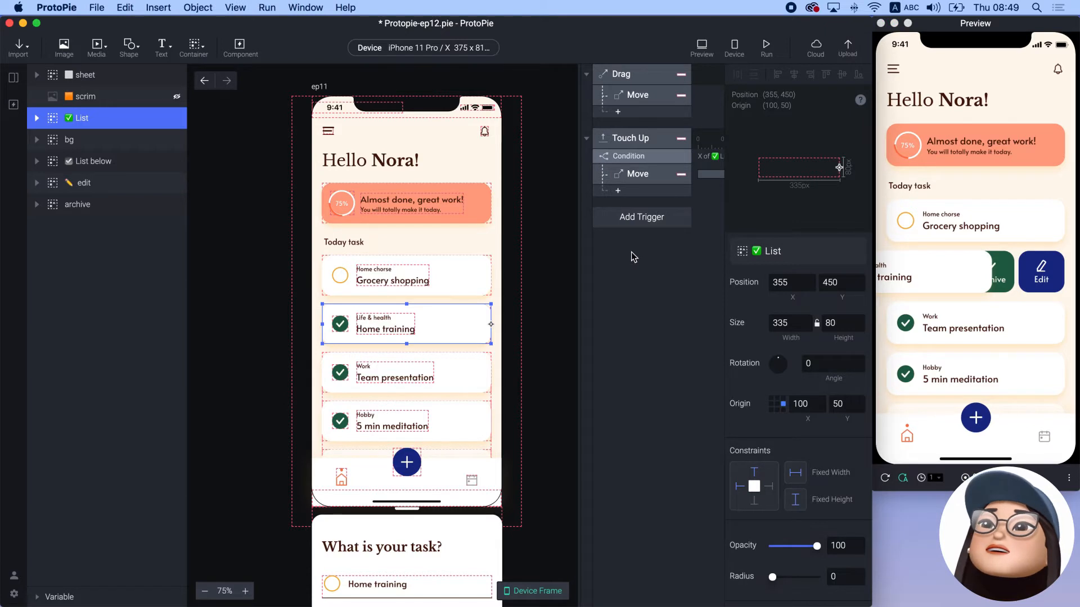
left_click(631, 252)
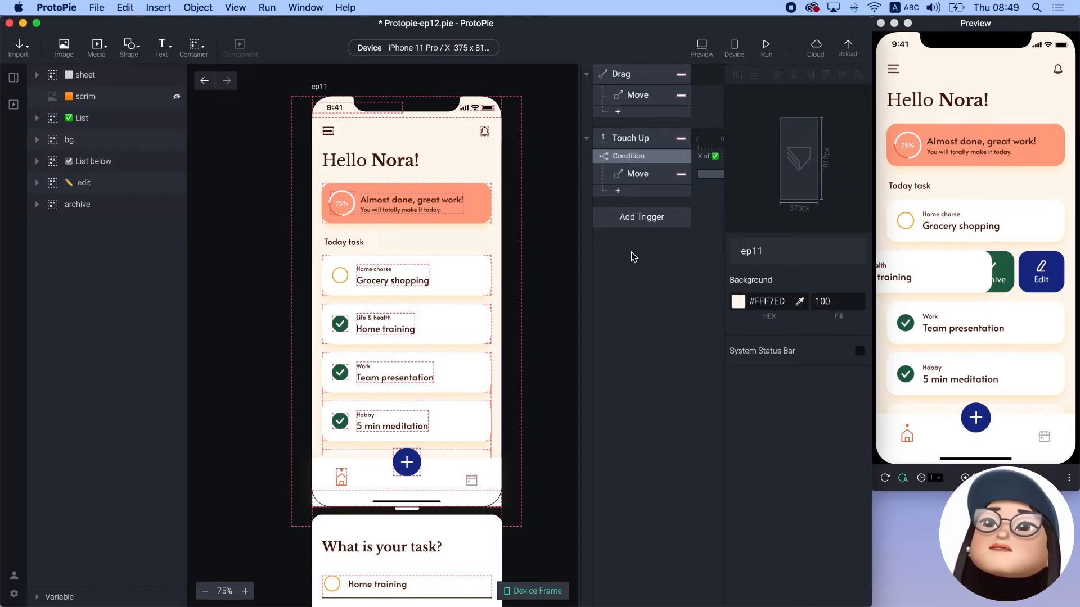
Step: Try the List layer at X position 174 to expose both the Archive and Edit buttons, and undo the change
left_click(94, 121)
left_click(787, 283)
type("174")
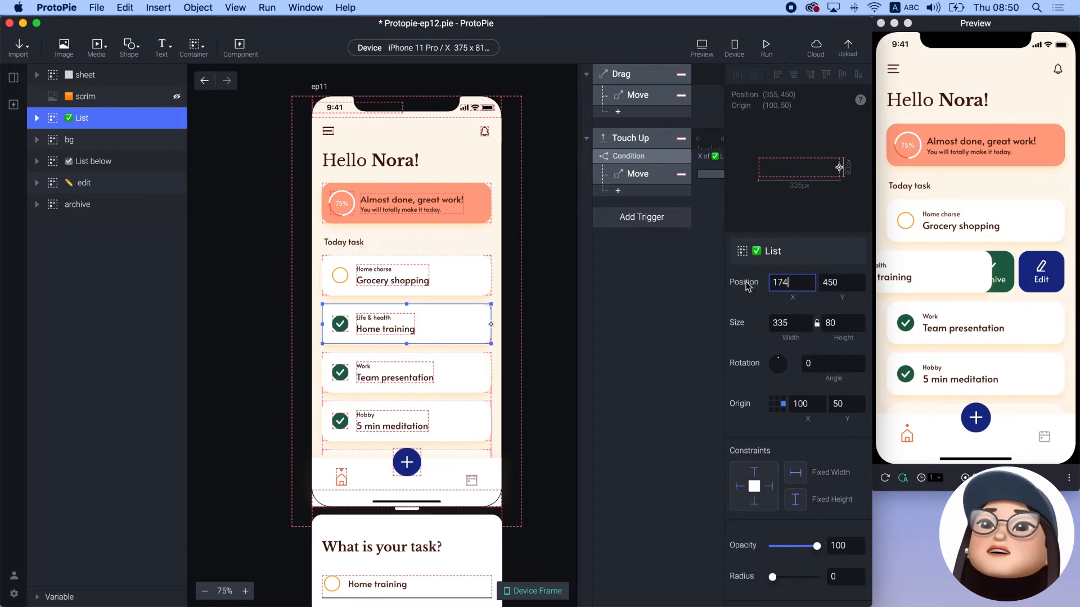
key("Return")
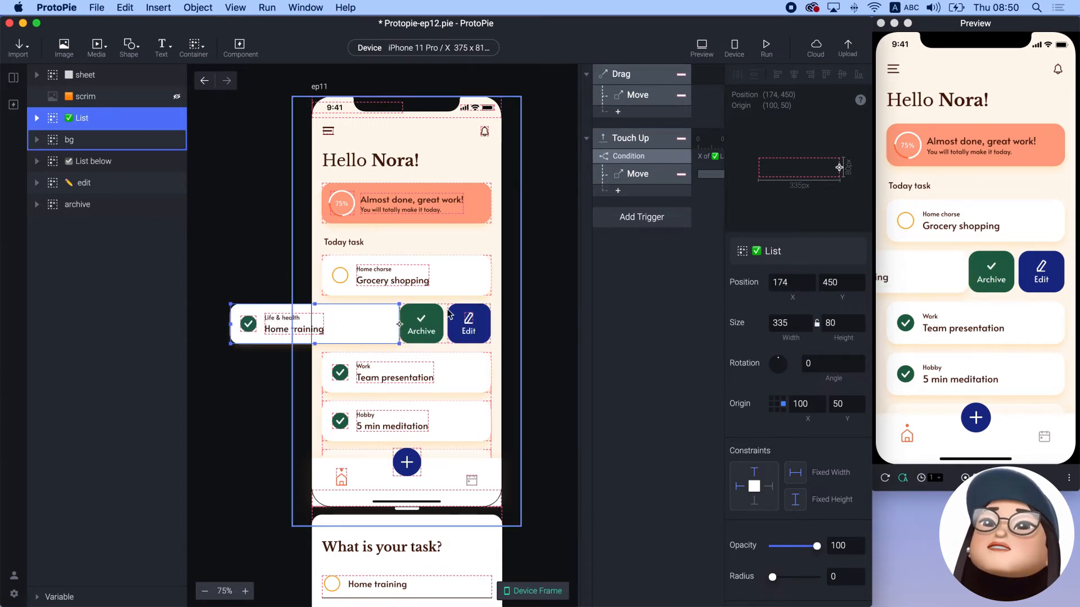
key("super+z")
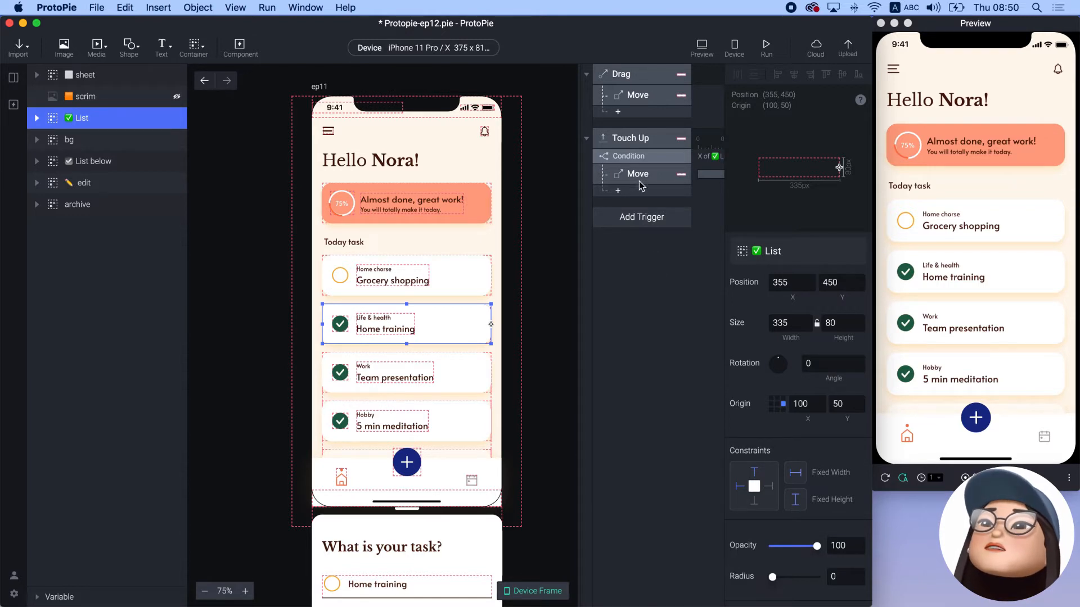
Step: Duplicate the Touch Up condition with its Move response and make the copy require the X of List to be ≤ 268
left_click(639, 157)
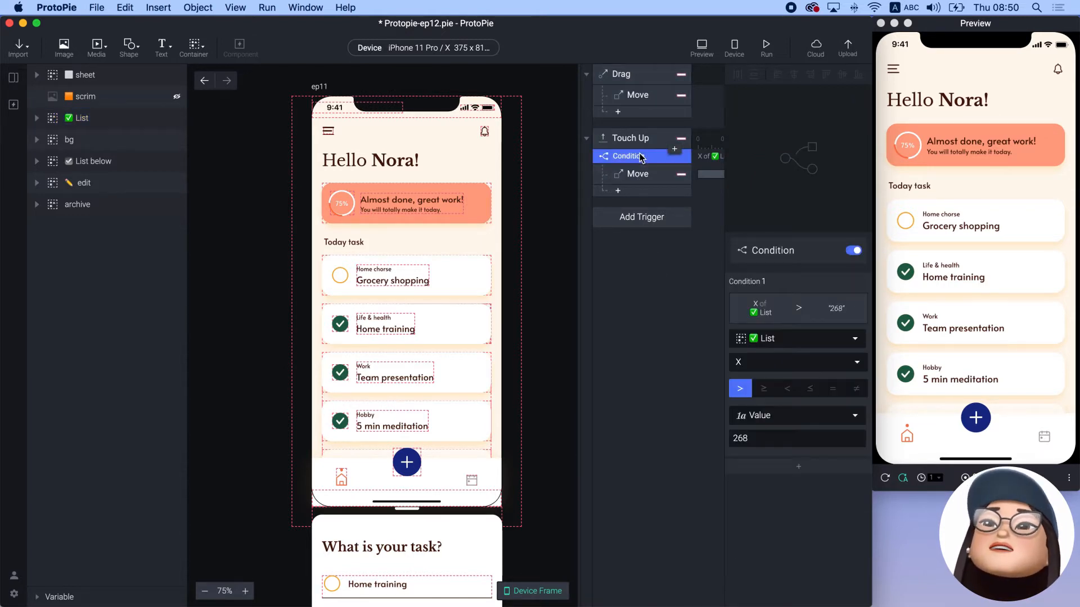
key("super+d")
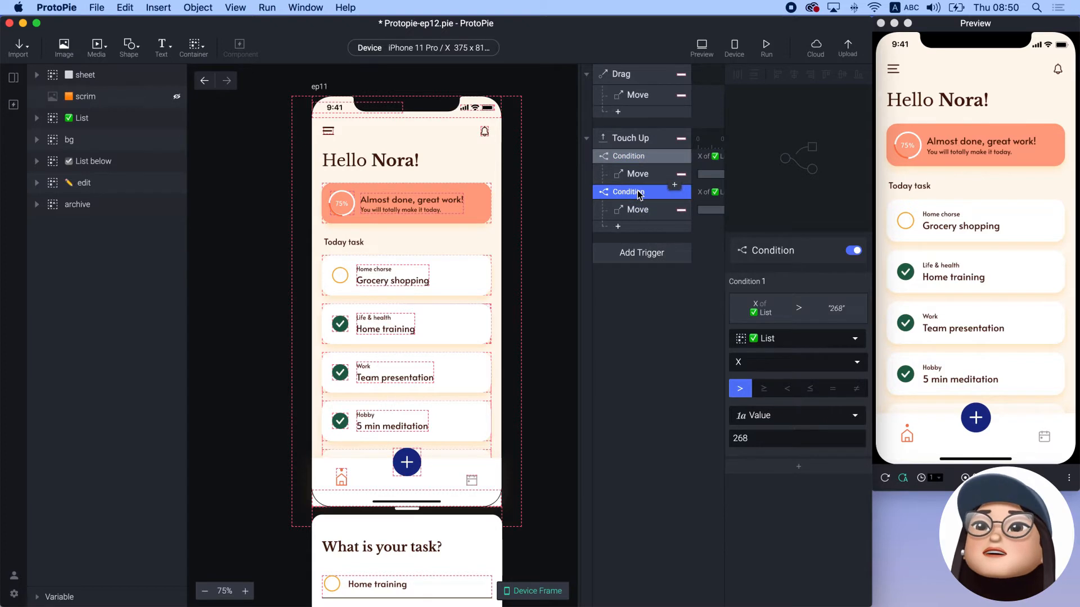
left_click(810, 389)
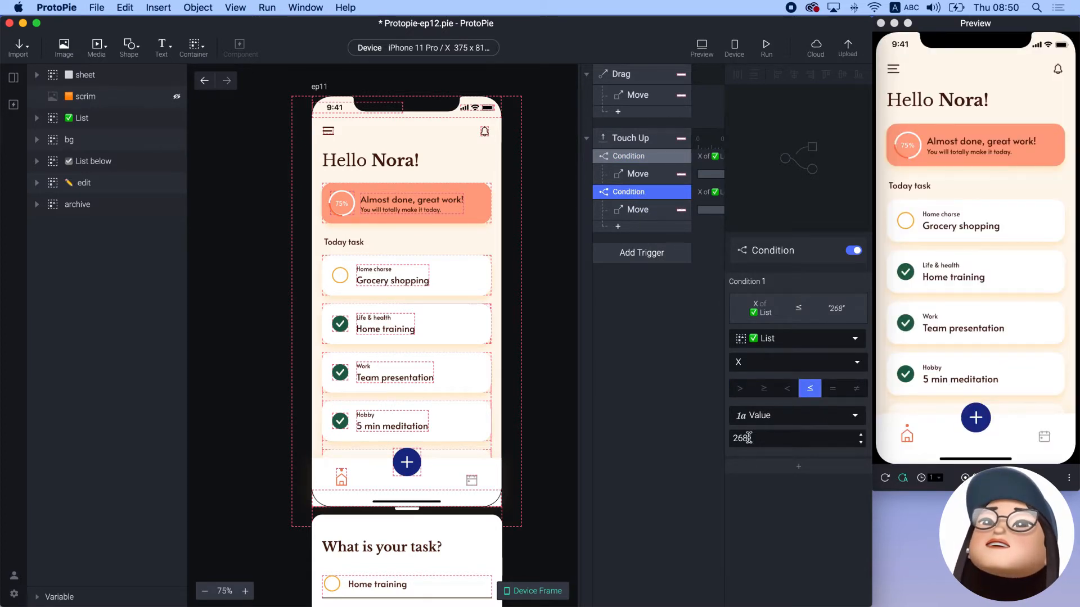
left_click_drag(748, 437, 723, 441)
left_click(765, 485)
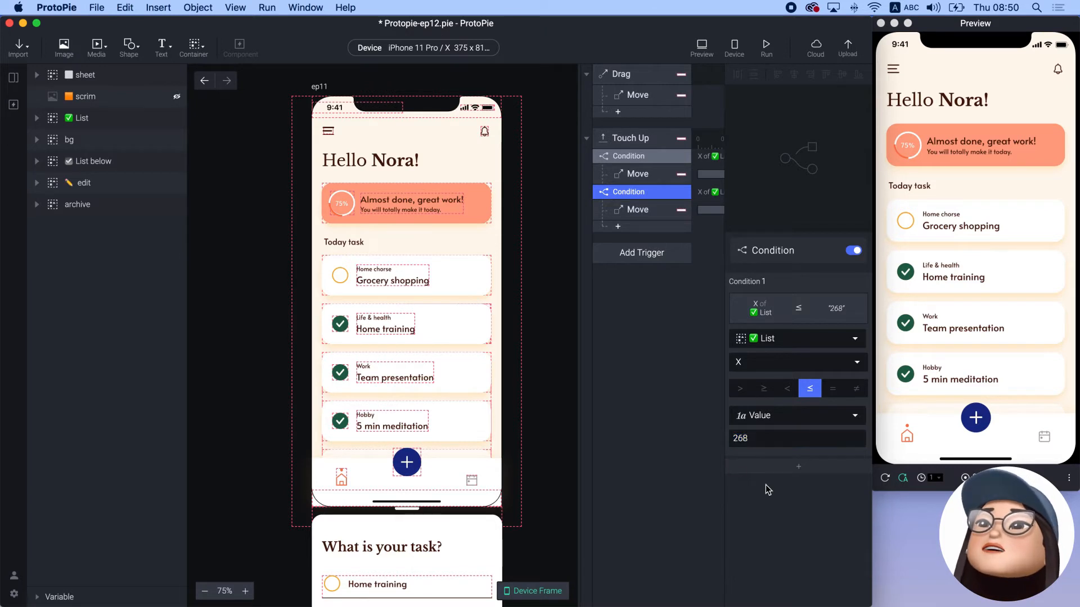
Step: Add a second rule to the duplicated condition, comparing the X of List with a limit value using ≥
left_click(776, 468)
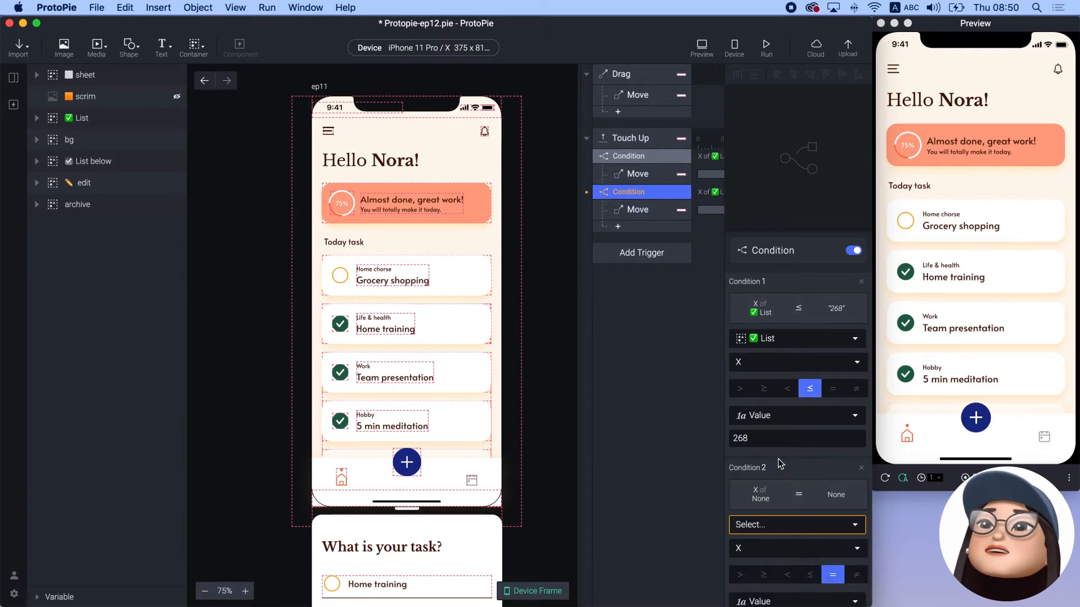
scroll(780, 464, "down", 3)
left_click(767, 452)
type("li")
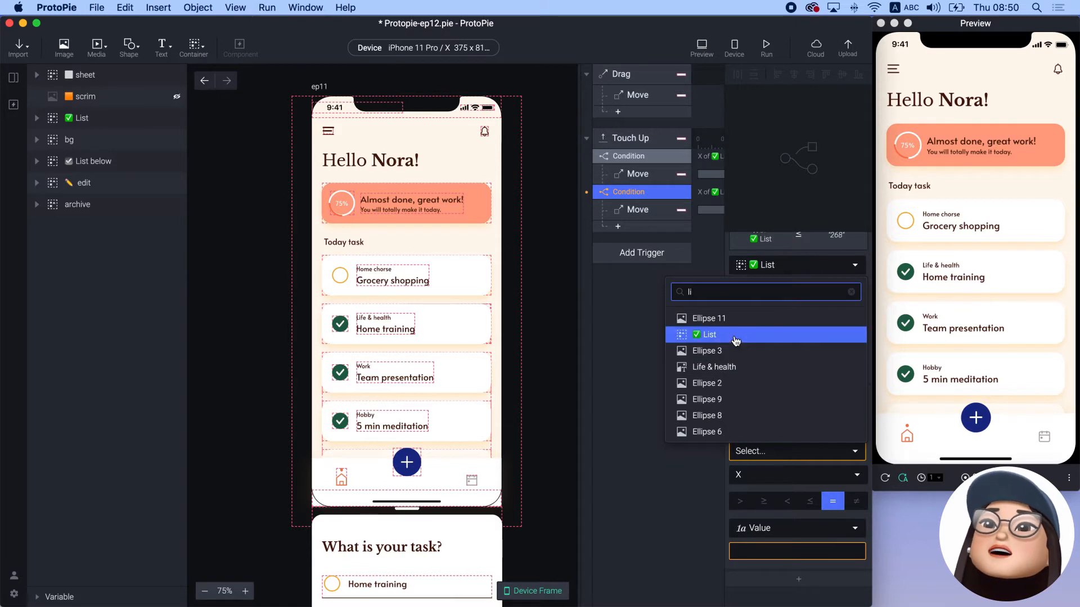
left_click(735, 335)
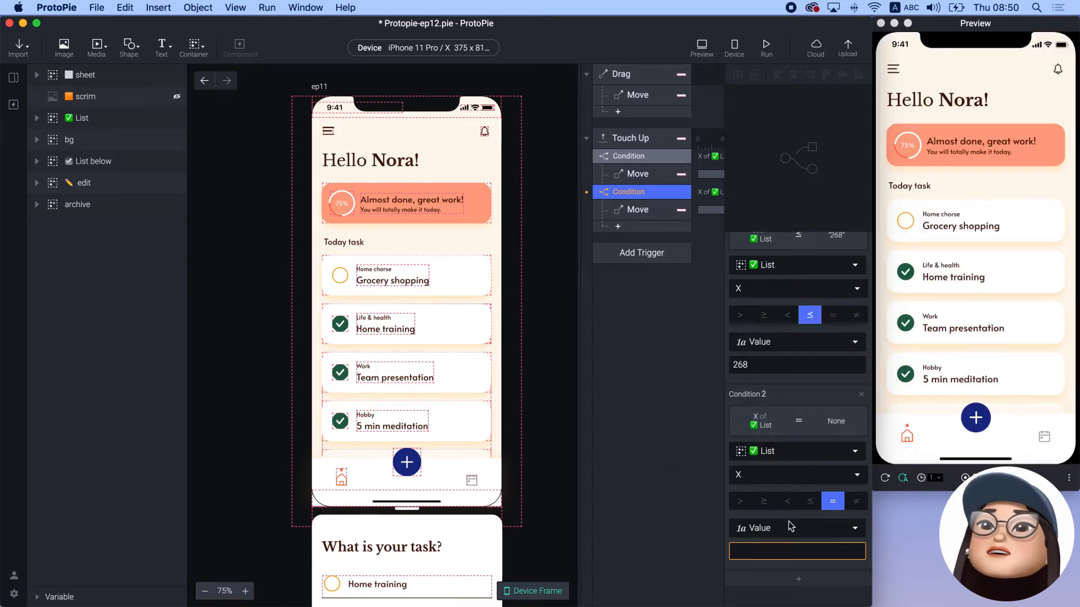
left_click(762, 502)
left_click(758, 552)
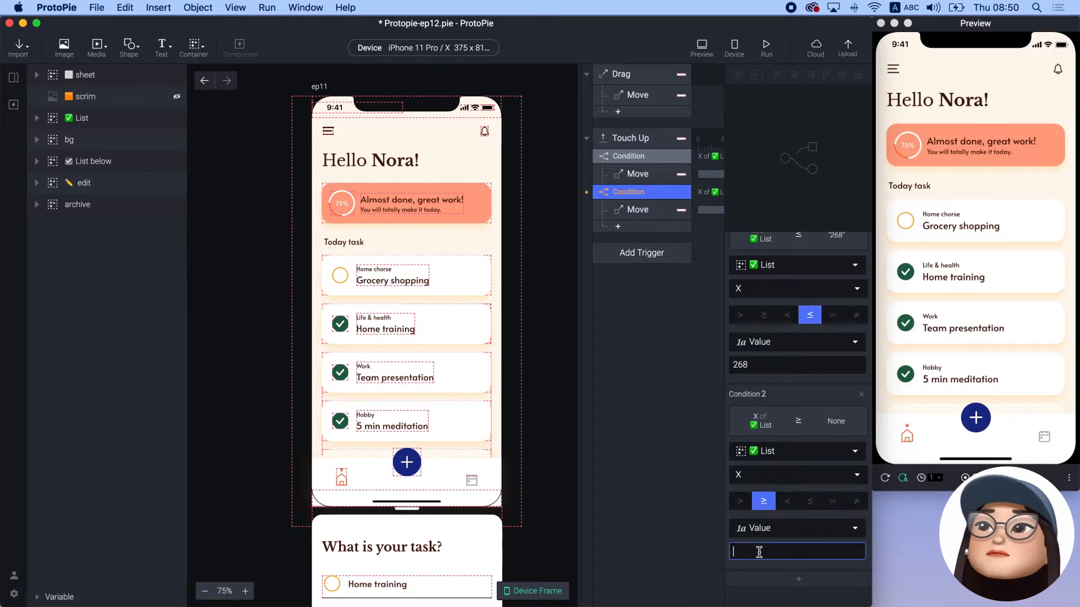
key("Return")
Step: Set the Move response under the second condition to move List to X 166
left_click(639, 212)
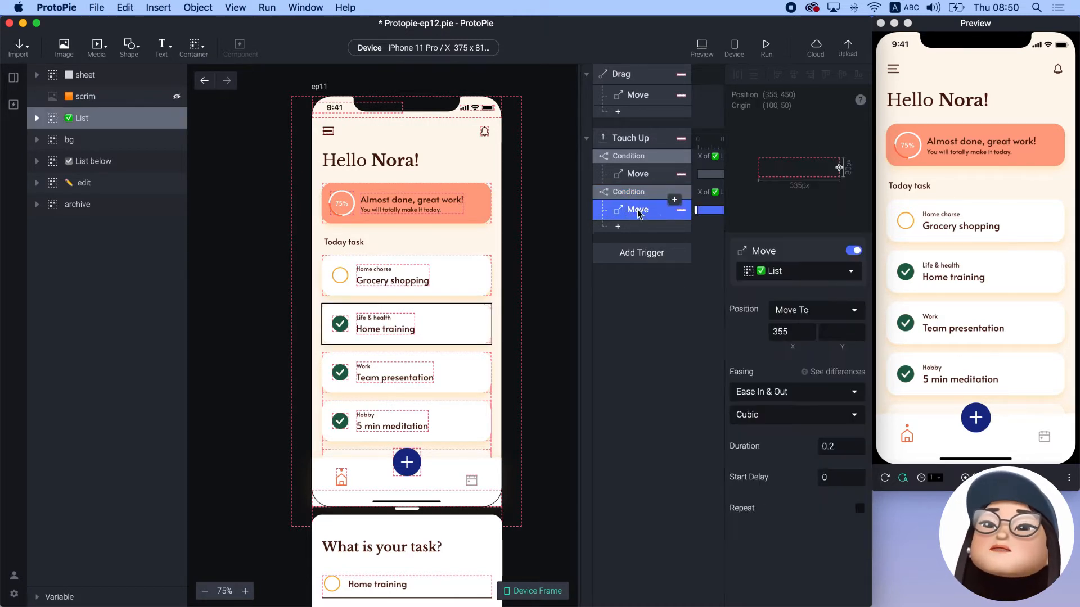
left_click(792, 333)
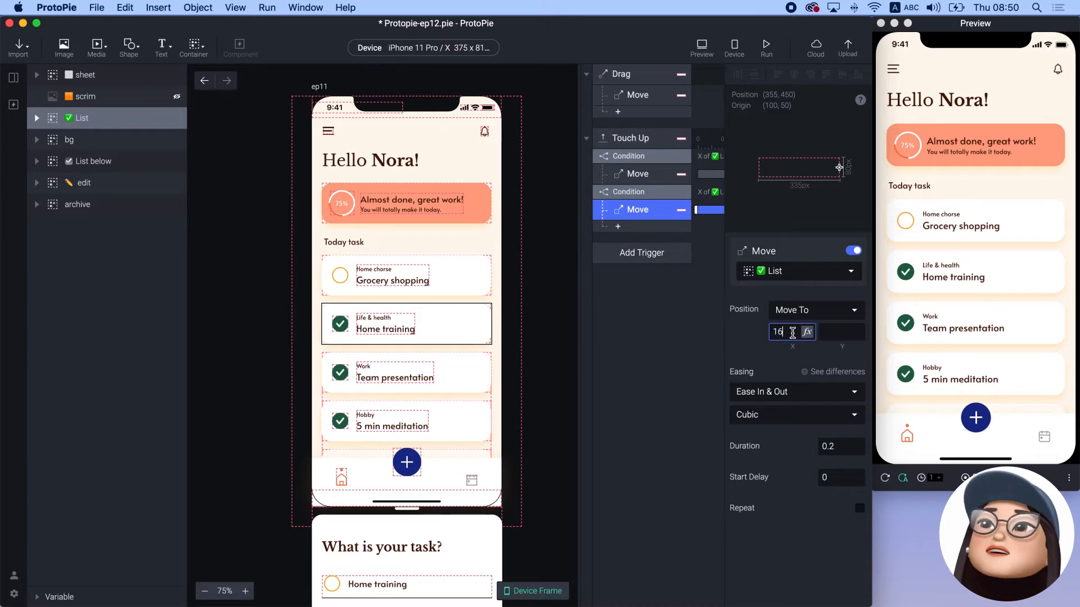
key("Return")
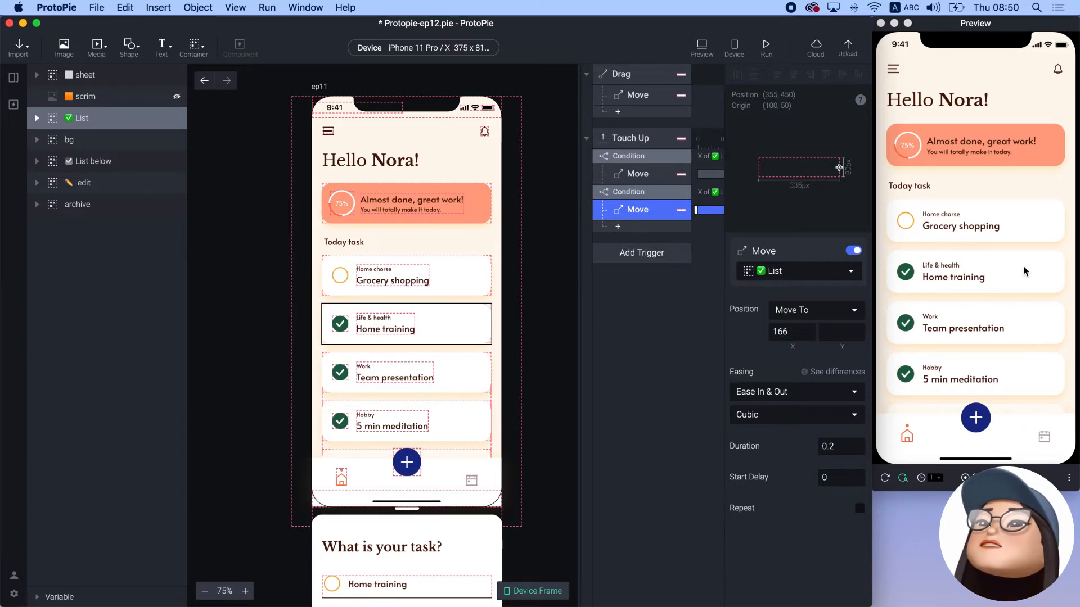
Step: Test swiping the Home training card in the preview with short and longer drags
left_click_drag(1041, 272, 966, 274)
left_click_drag(1035, 275, 938, 275)
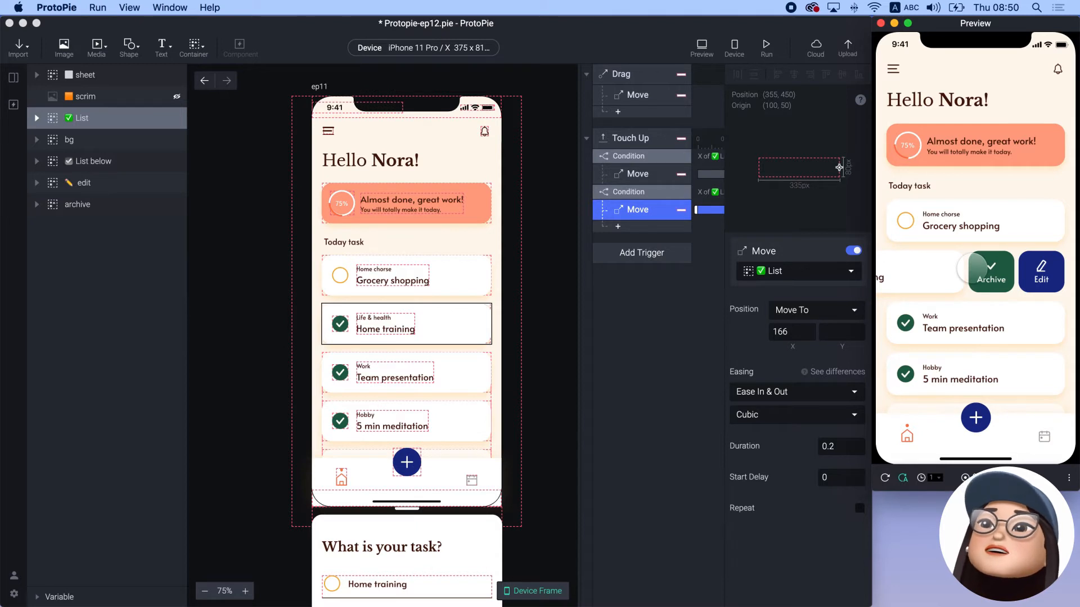
mouse_move(973, 270)
left_mouse_down()
mouse_move(1006, 270)
mouse_move(960, 272)
left_mouse_up()
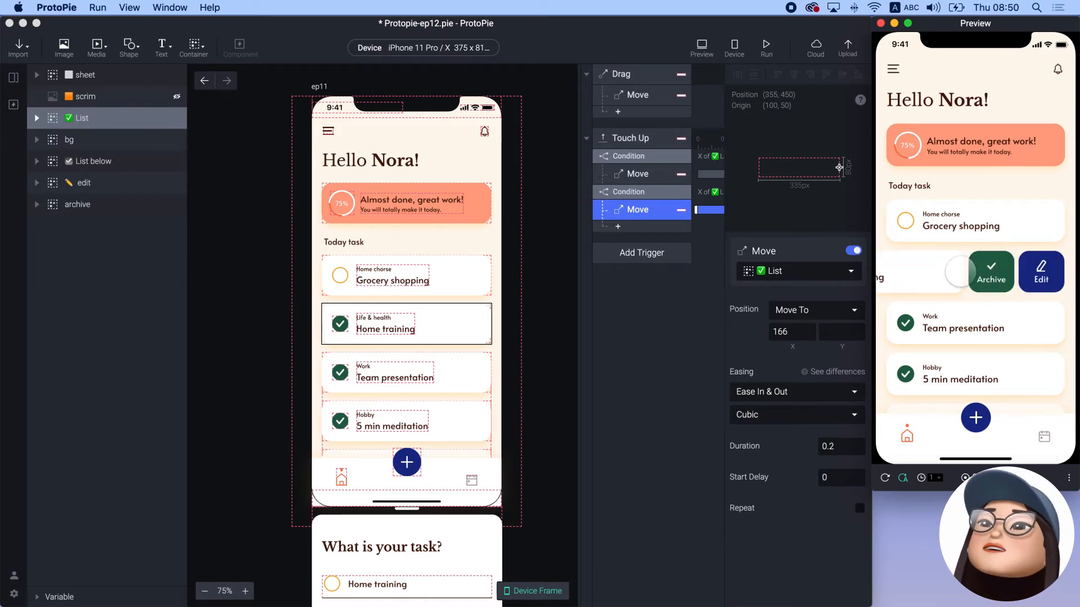
Step: Check the List layer at X position 174 against the Archive button, and undo the position change
left_click(626, 208)
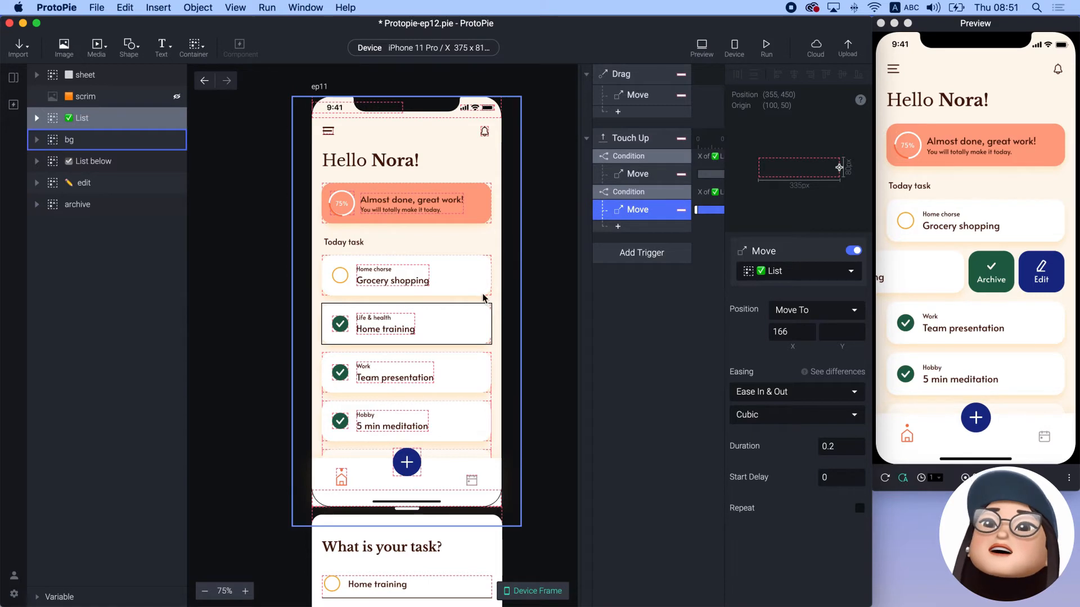
left_click(136, 116)
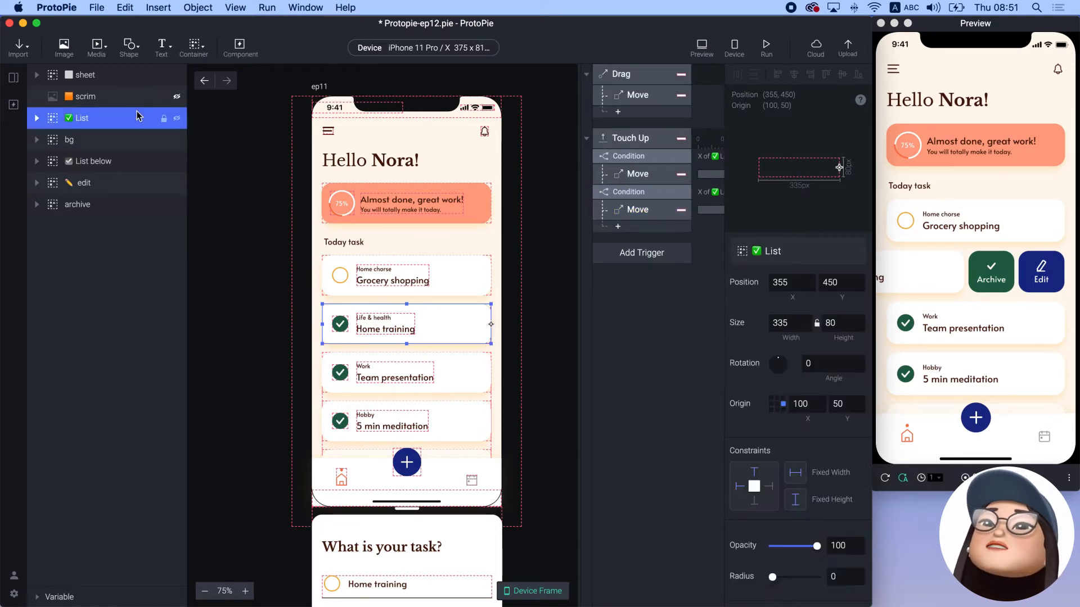
left_click(804, 282)
type("1")
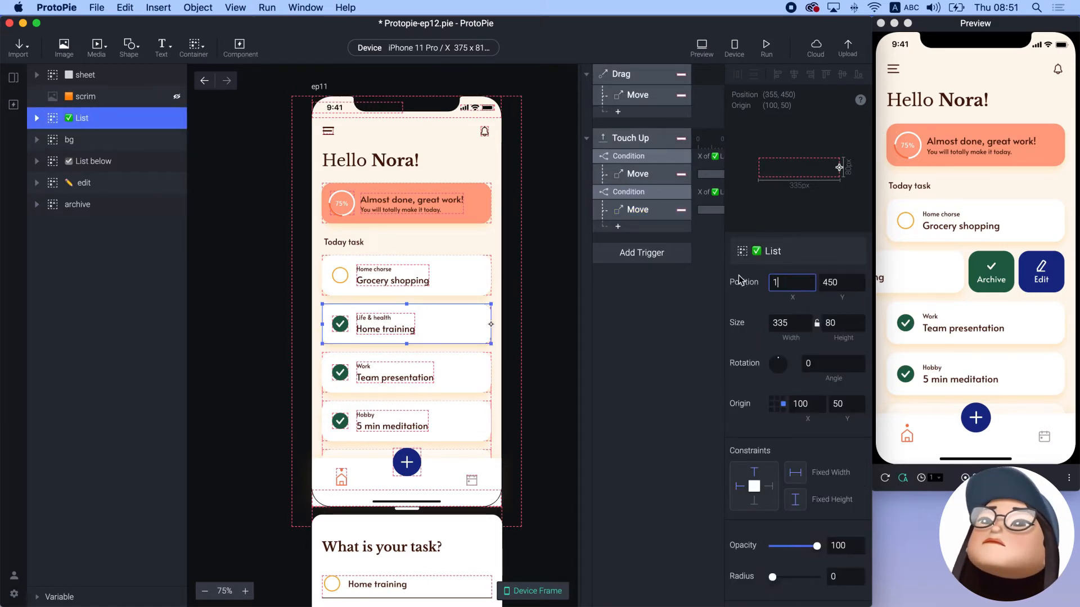
type("74")
key("Return")
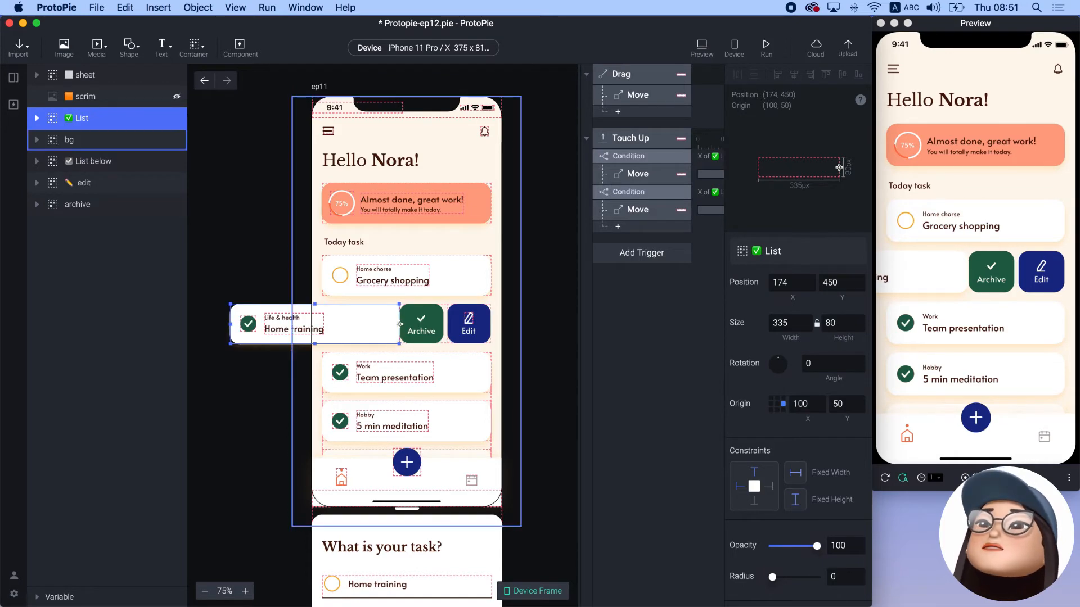
left_click(689, 314)
key("ctrl+z")
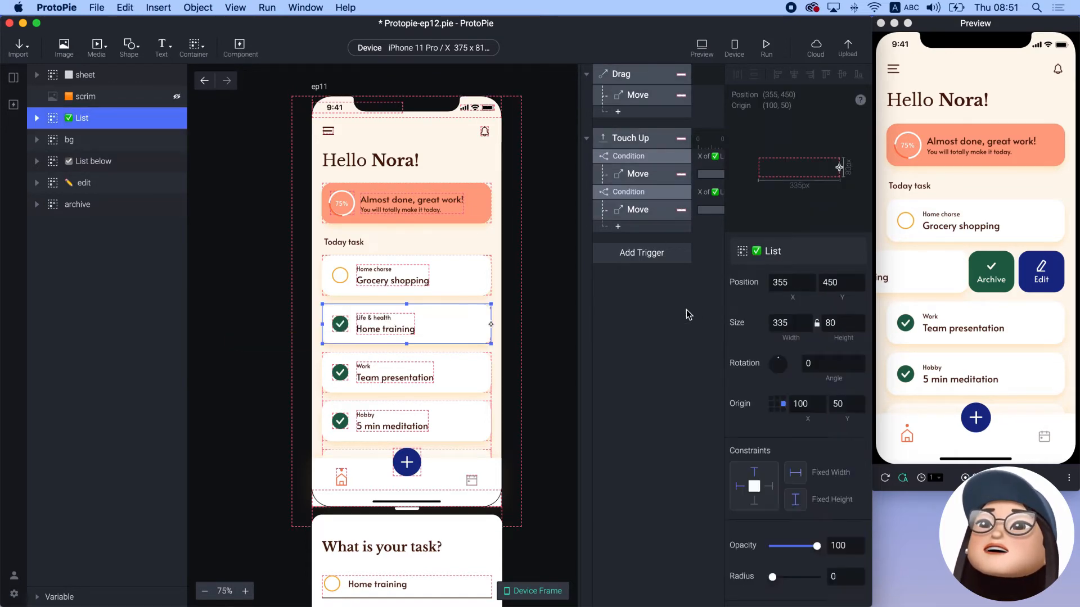
Step: Duplicate the first Touch Up condition, place the copy last, and make it require the X of List to be < 174
left_click(636, 157)
key("super+d")
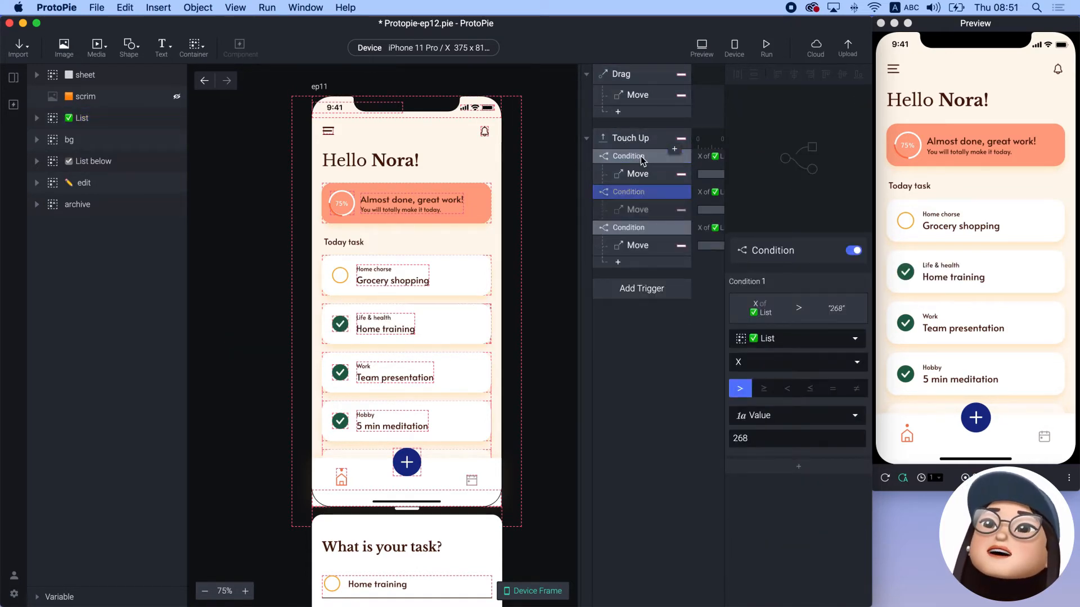
left_click_drag(630, 194, 624, 257)
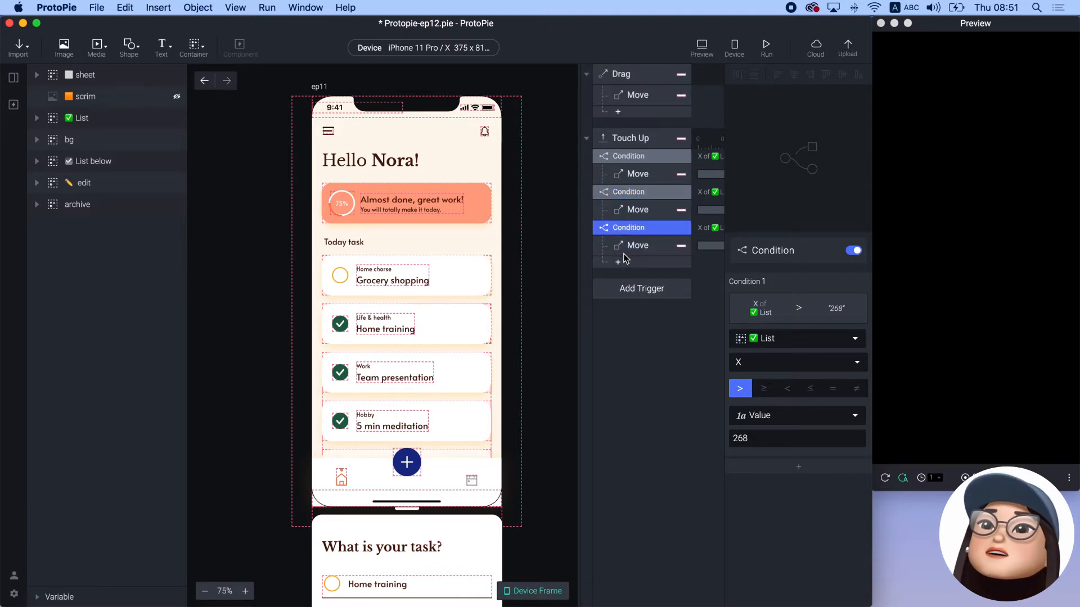
left_click(787, 388)
left_click(737, 438)
type("174")
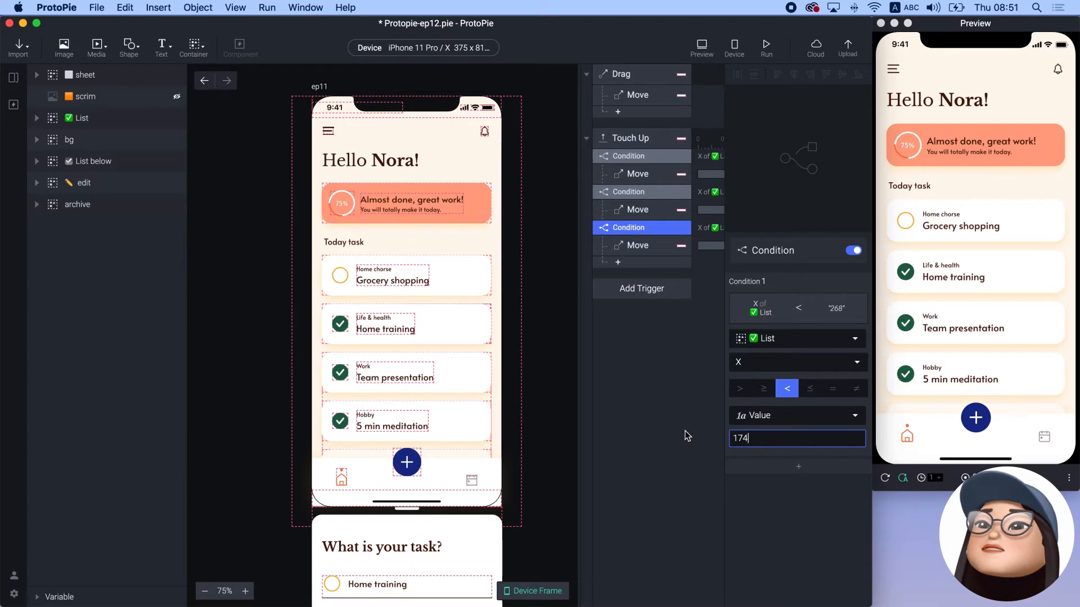
key("Return")
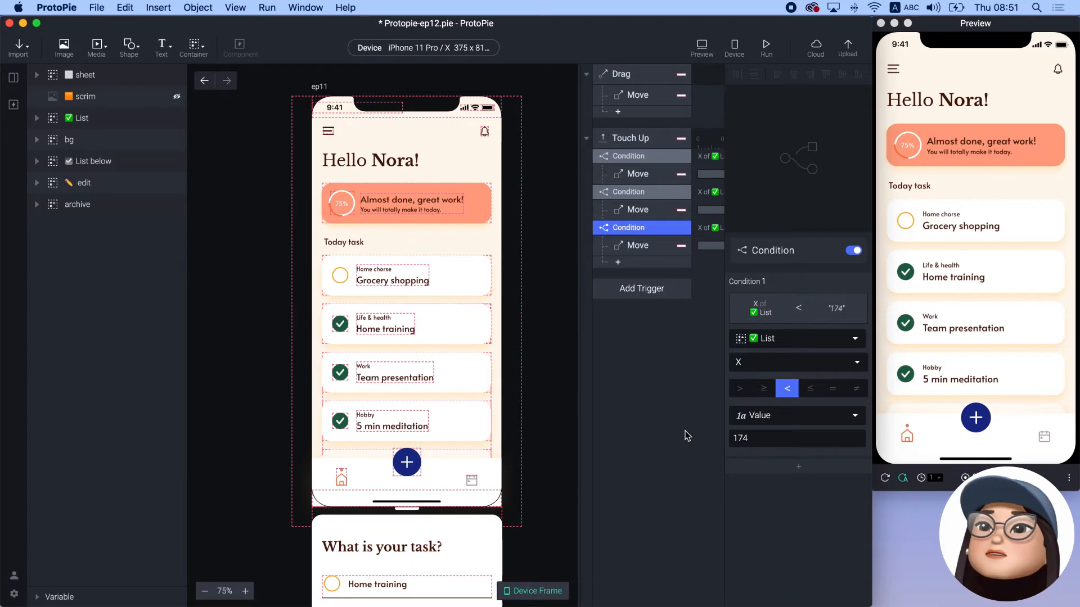
Step: Set the Move response under the third condition to move List to X 0
left_click(645, 241)
left_click_drag(791, 331, 729, 328)
type("0")
key("Return")
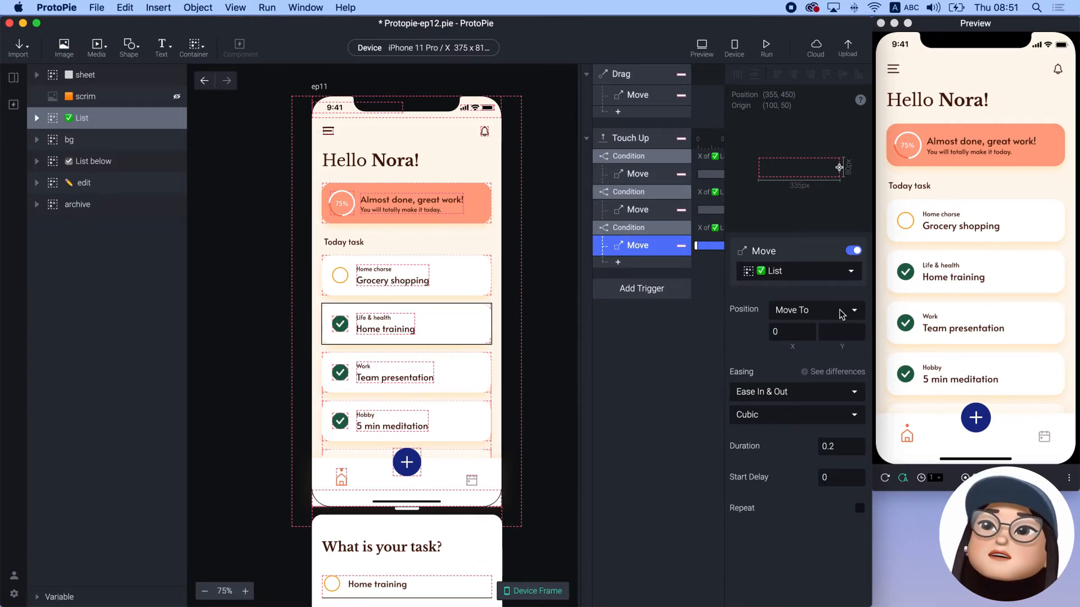
Step: Add a Move response under the third condition that moves List below to Y 410, and test the swipe in the preview
left_click(617, 262)
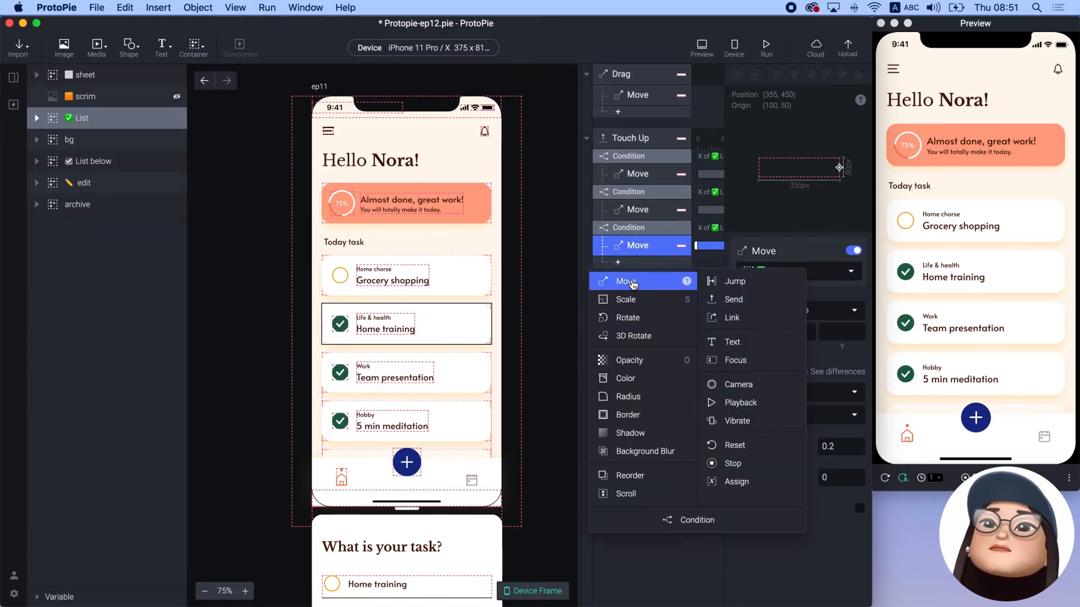
left_click(630, 280)
left_click(840, 331)
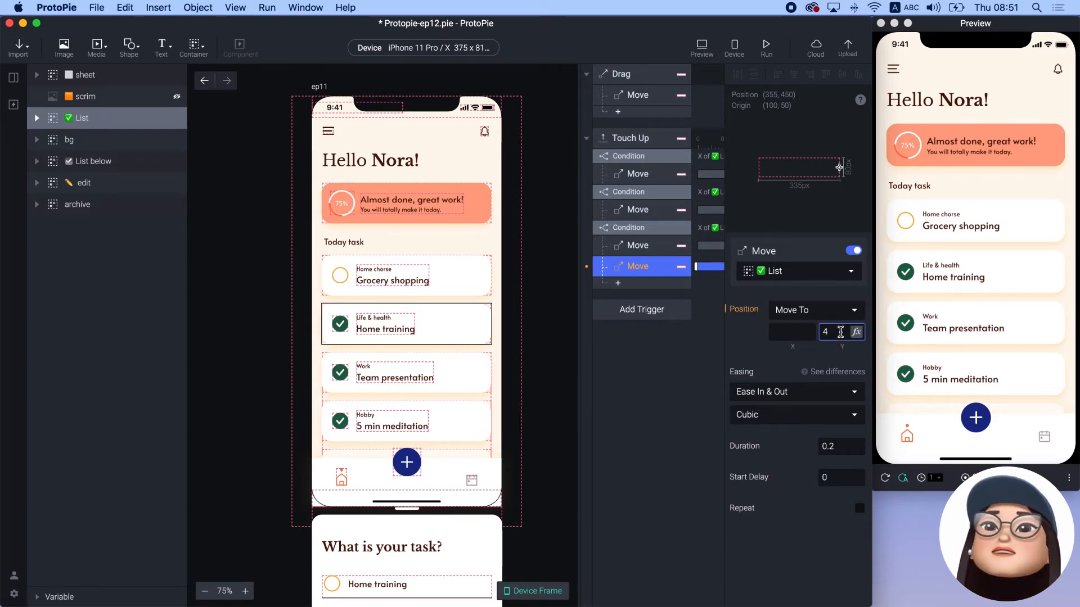
left_click(797, 272)
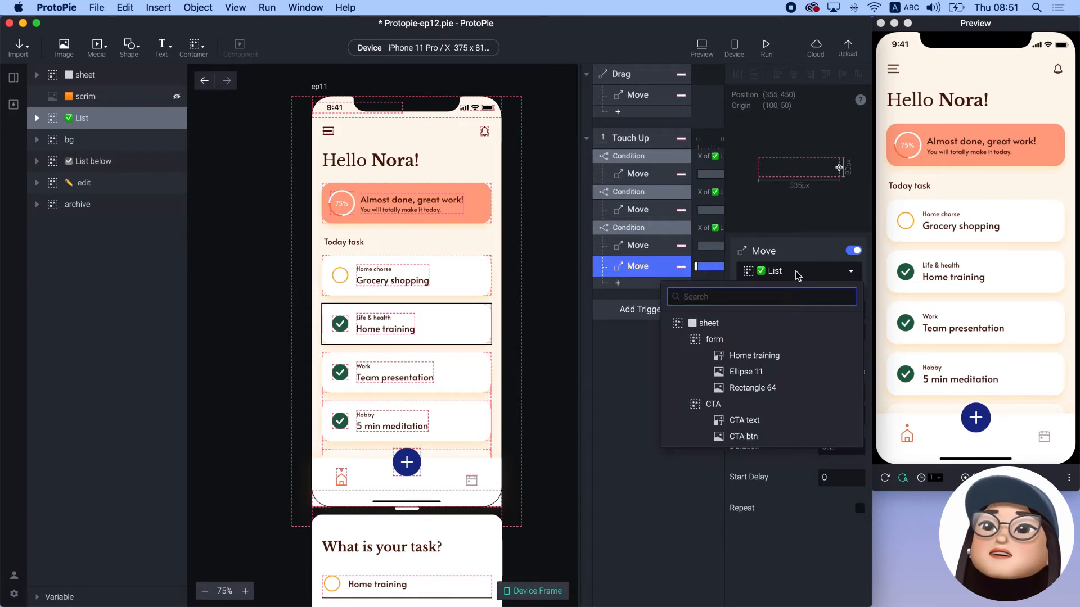
type("list")
left_click(740, 341)
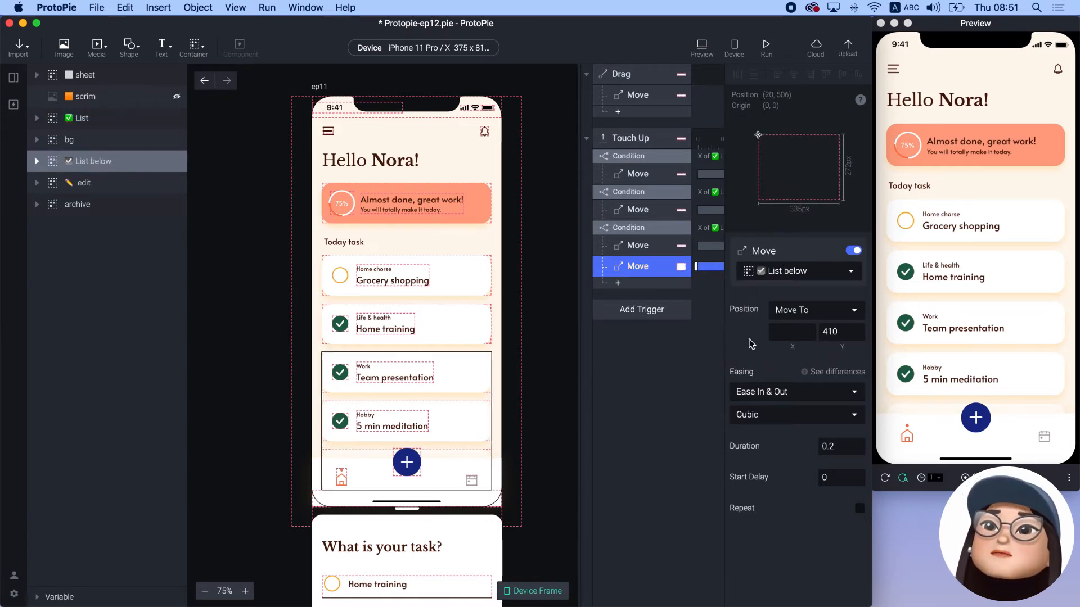
left_click_drag(988, 284, 889, 274)
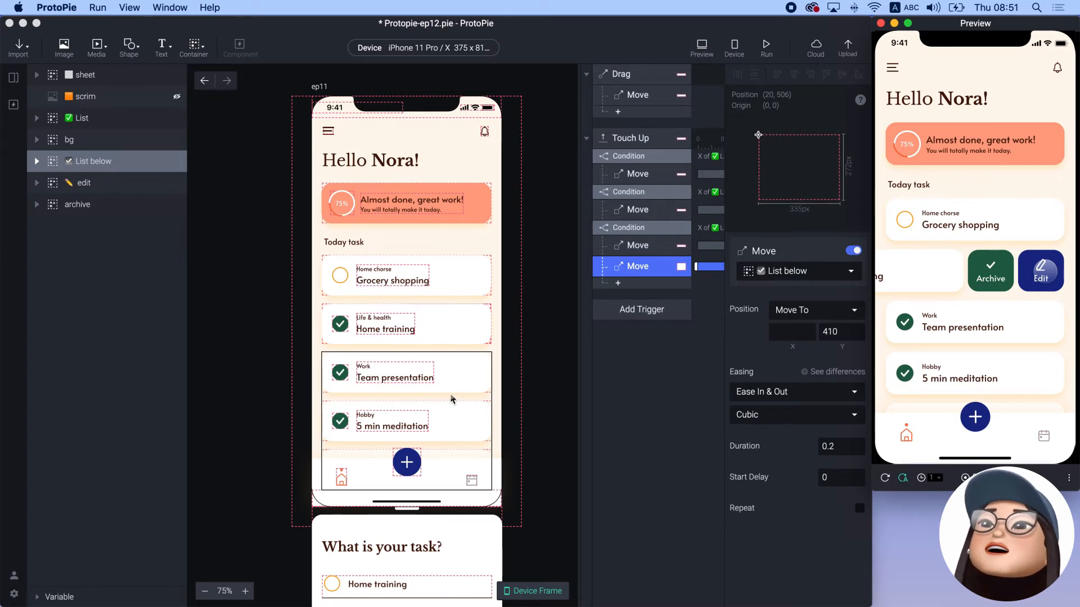
Step: Add a Tap trigger and assign it to the edit layer
left_click(641, 310)
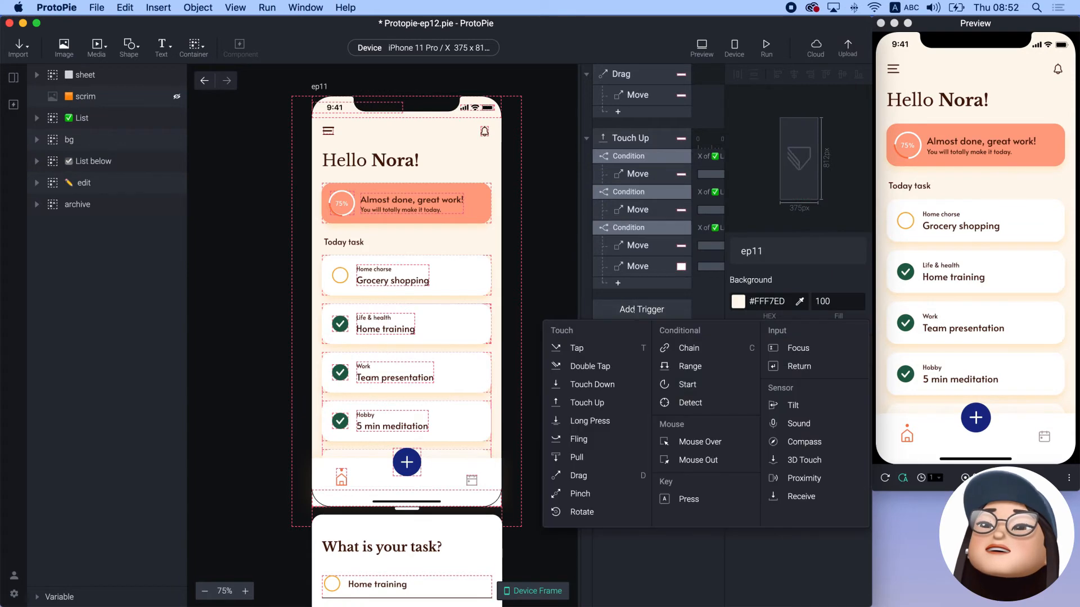
left_click(599, 352)
left_click(765, 272)
type("ed")
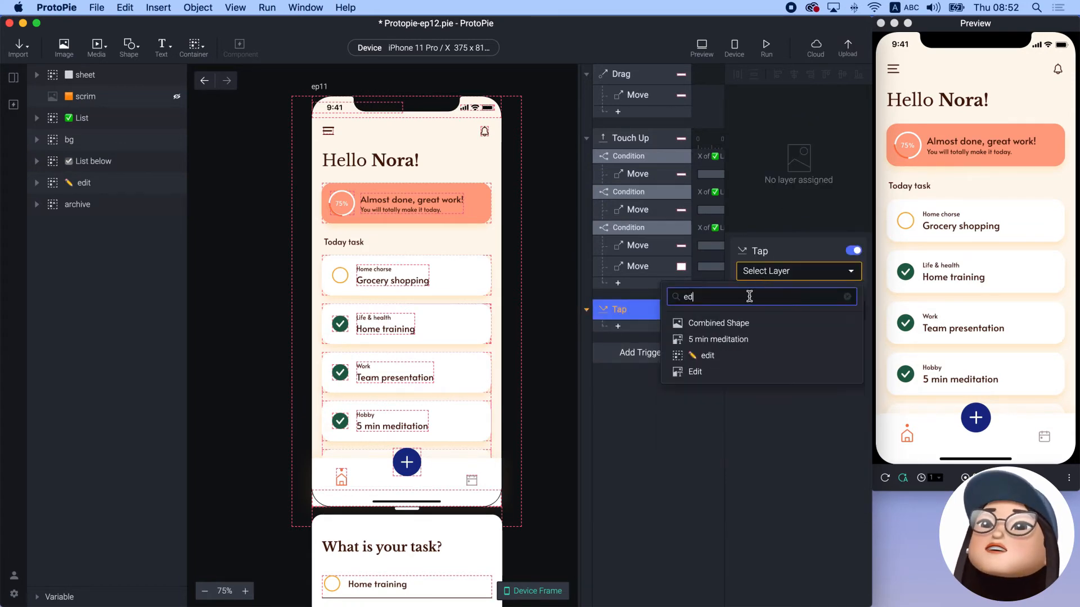
left_click(720, 354)
Step: Add a Move response under the edit layer's Tap trigger that moves the sheet to Y 461
left_click(651, 328)
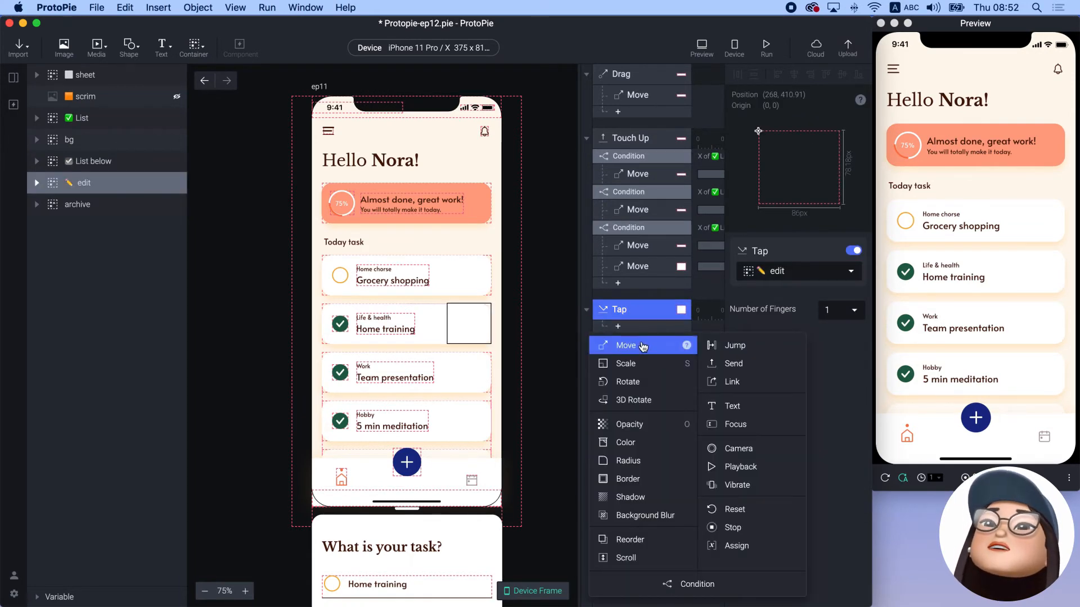
left_click(626, 345)
left_click(781, 272)
type("s")
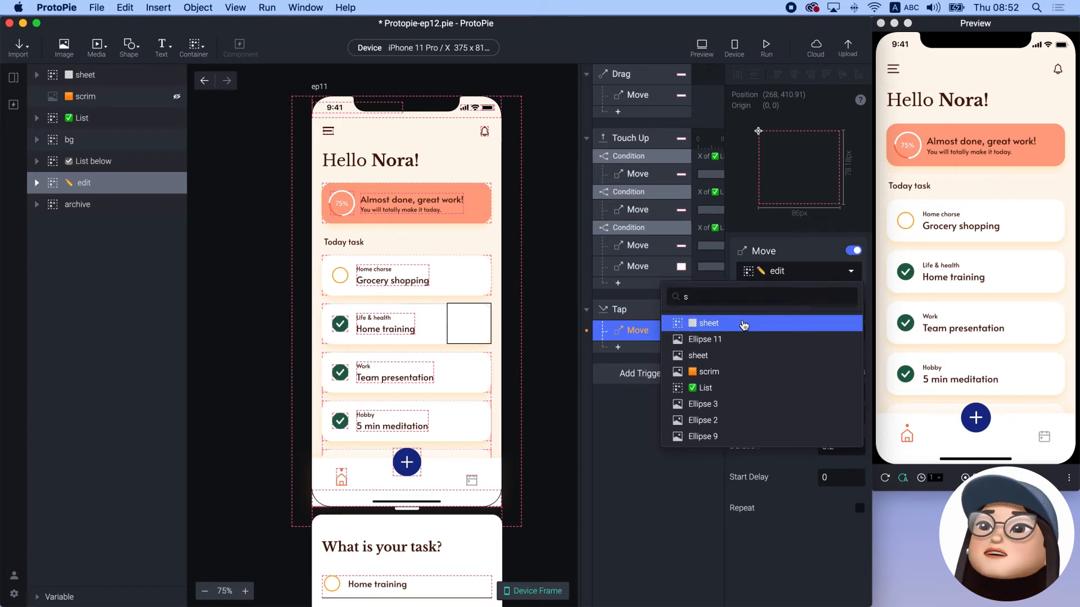
left_click(707, 323)
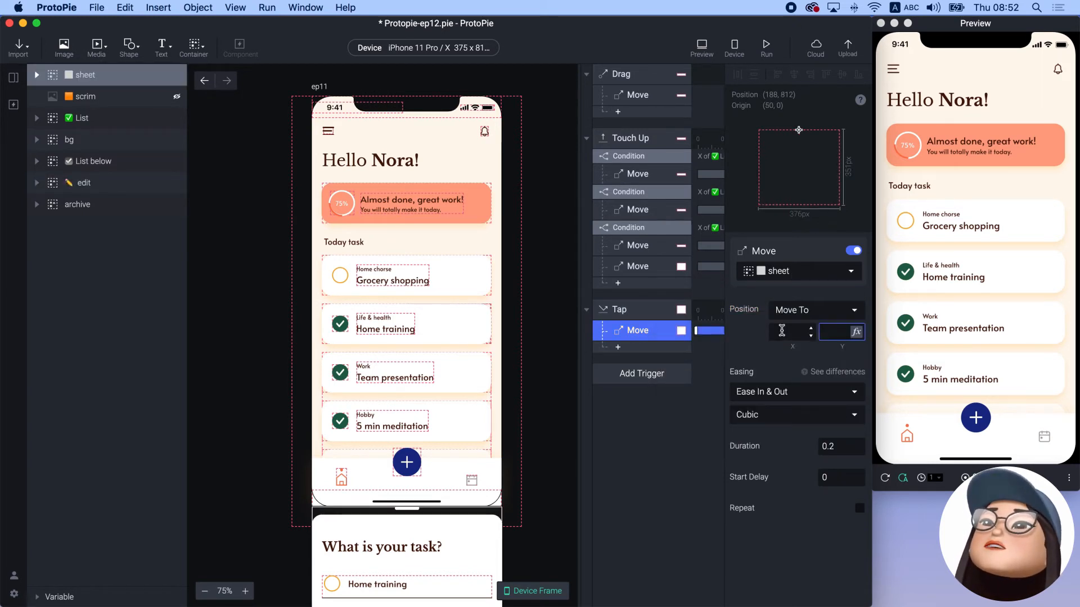
key("Return")
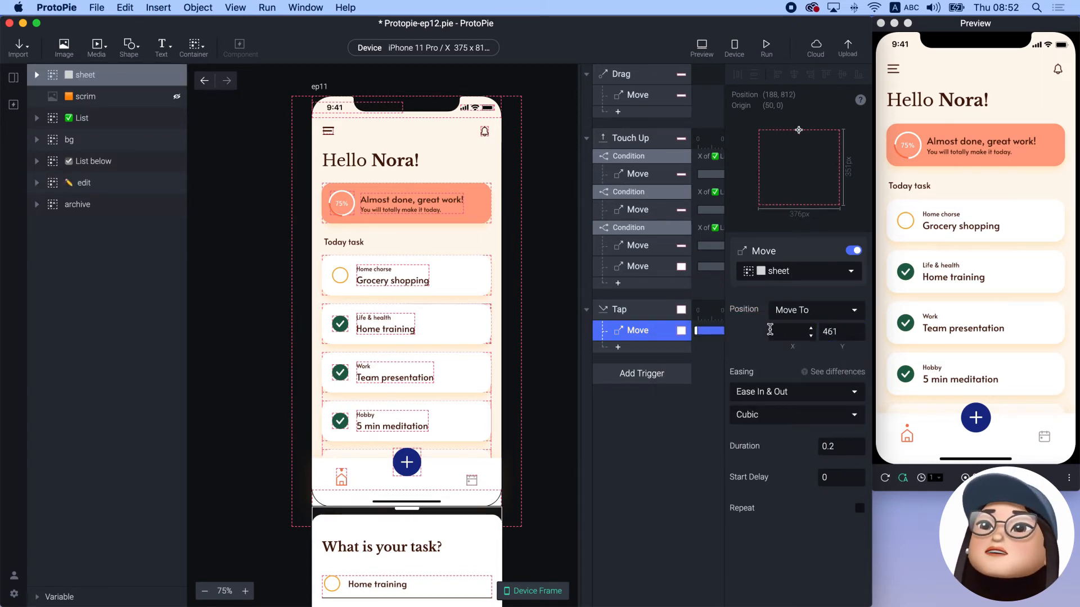
Step: Add an Opacity response under the same Tap trigger that sets the scrim's opacity to 100
left_click(665, 349)
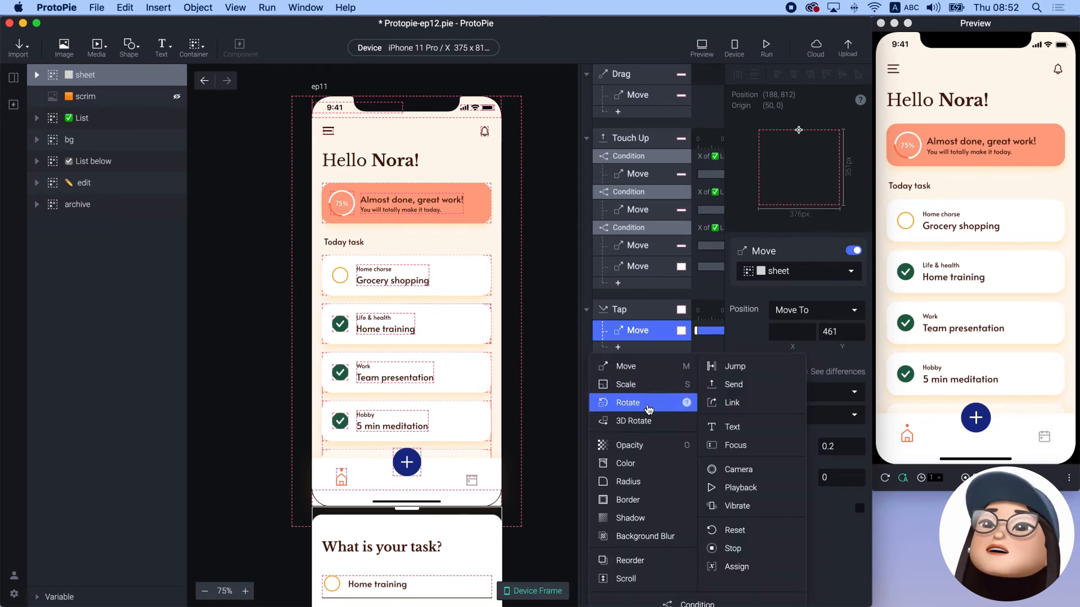
left_click(642, 445)
left_click(785, 275)
type("scri")
left_click(709, 317)
left_click_drag(771, 333, 838, 333)
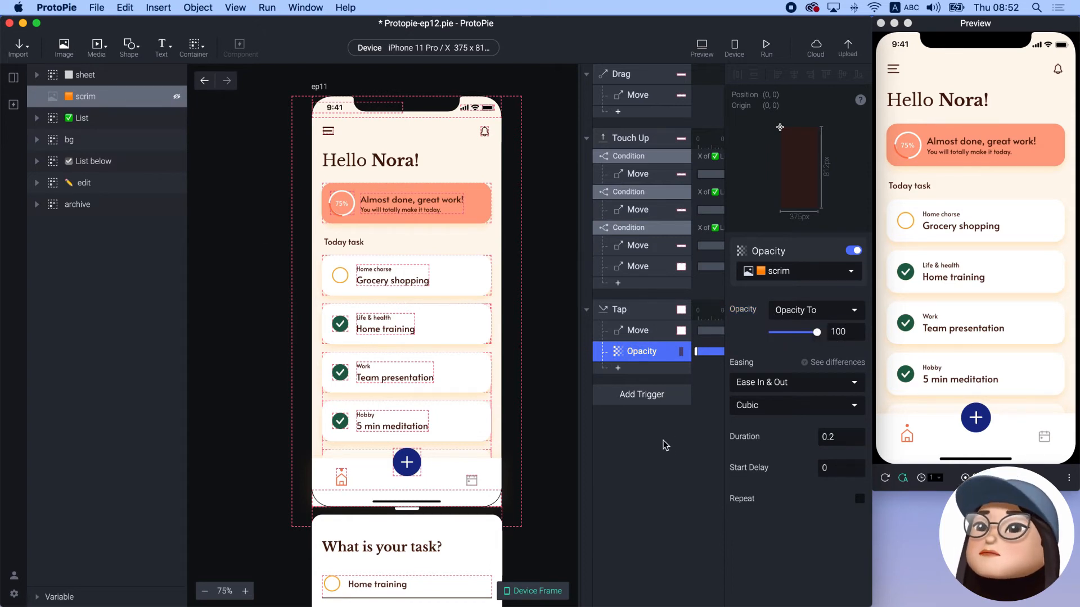
Step: Make the hidden scrim layer visible, and test the Edit tap on the swiped task in the preview
left_click(133, 97)
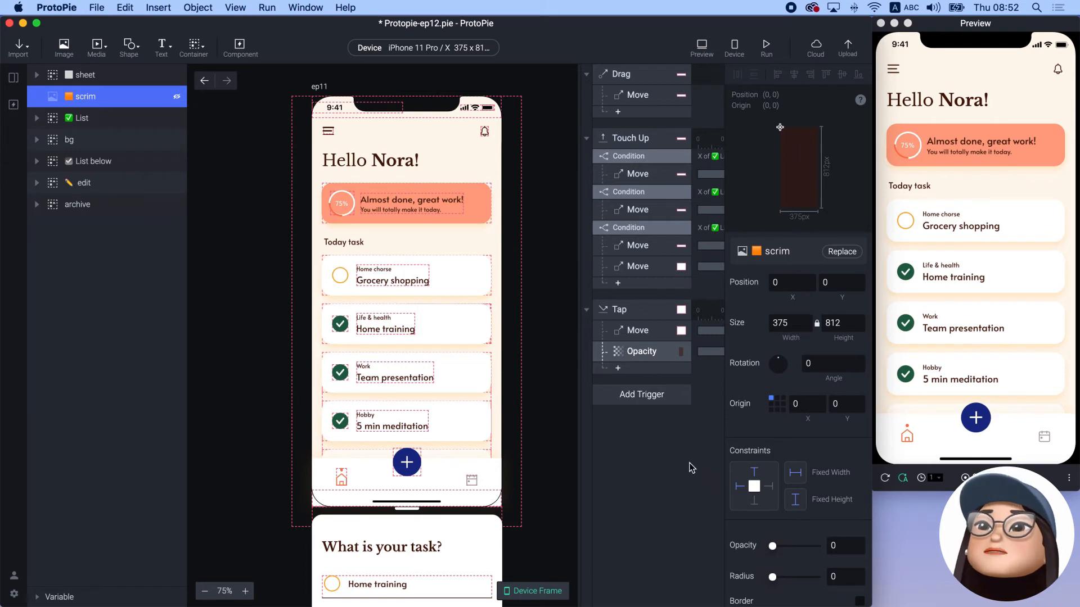
left_click(258, 152)
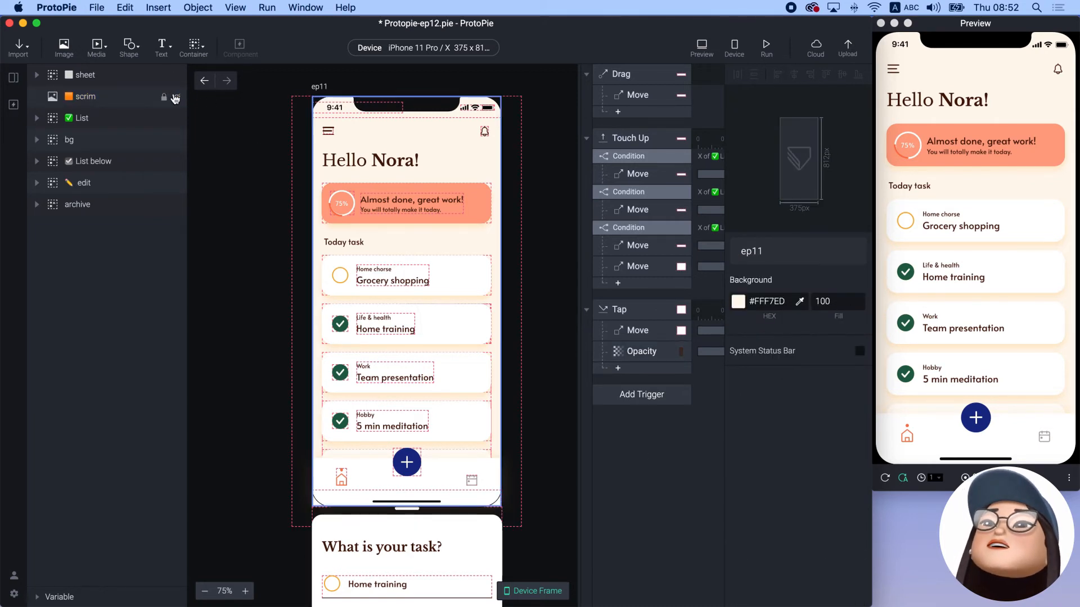
left_click_drag(997, 294, 951, 276)
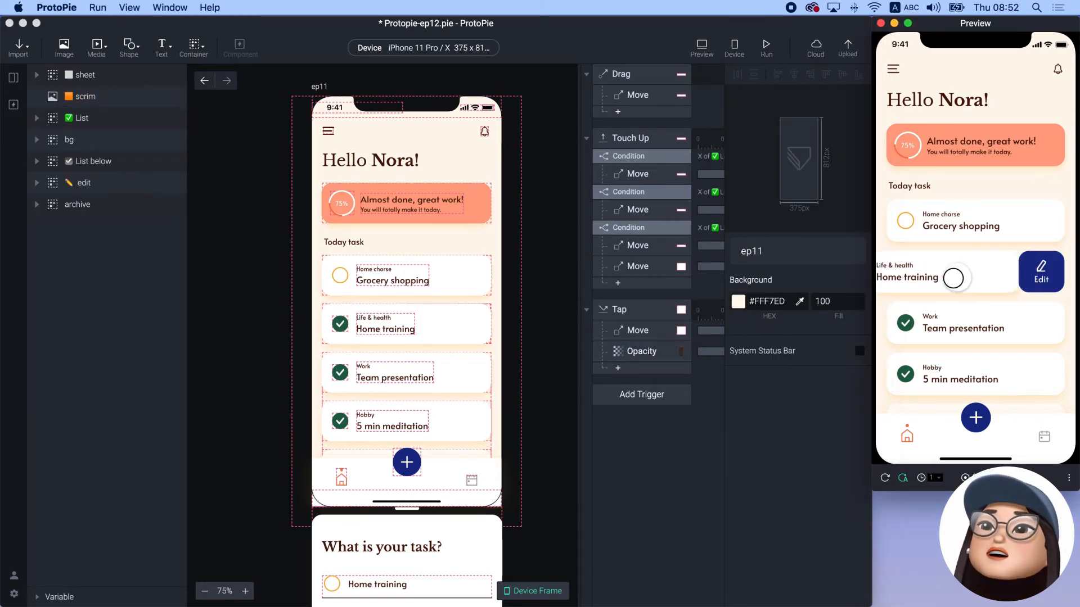
left_click(1041, 272)
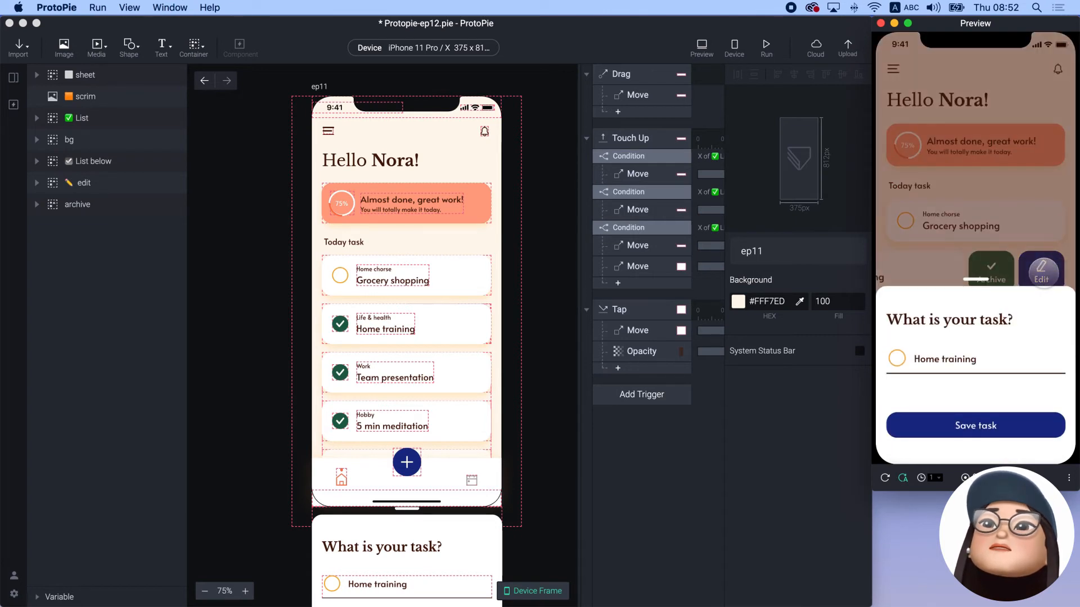
left_click(760, 421)
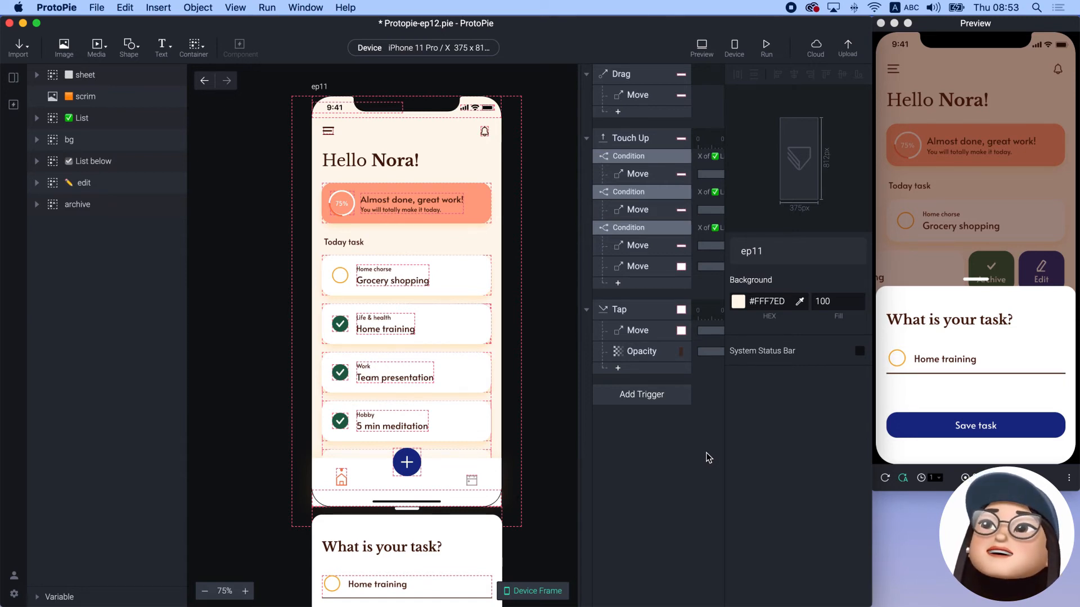
Step: Add a Drag trigger on the sheet layer with a Move response that drags the sheet in the vertical direction only
left_click(655, 395)
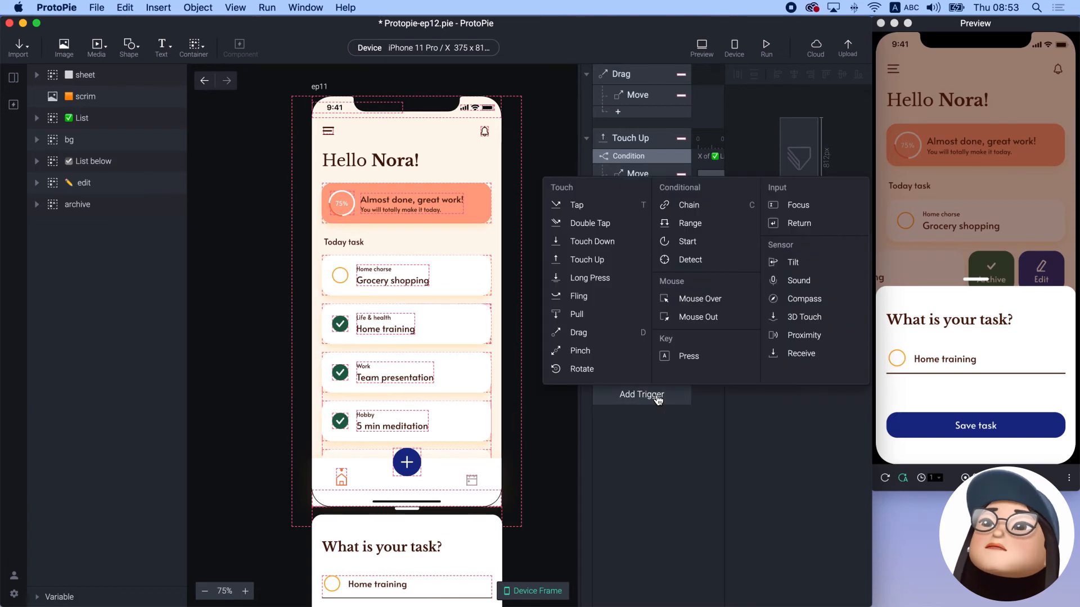
left_click(601, 336)
left_click(758, 274)
type("sh")
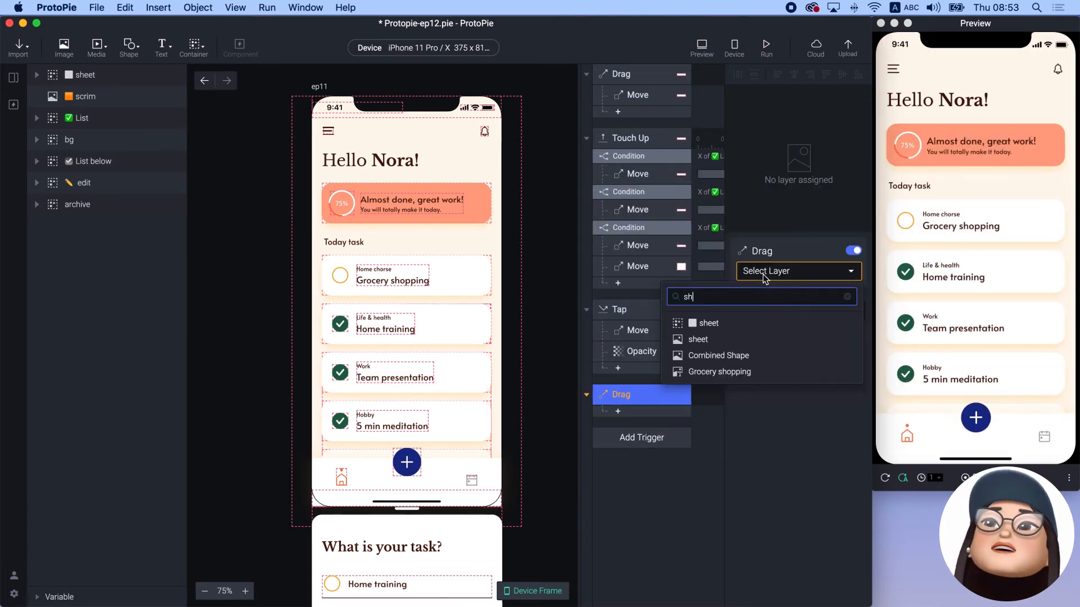
left_click(740, 324)
left_click(622, 412)
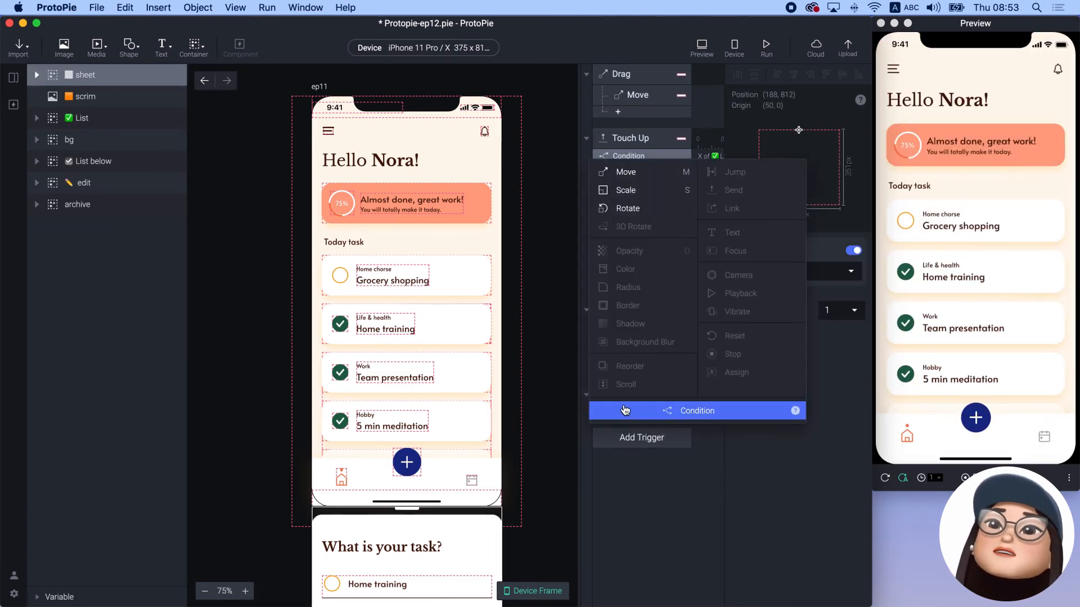
left_click(625, 172)
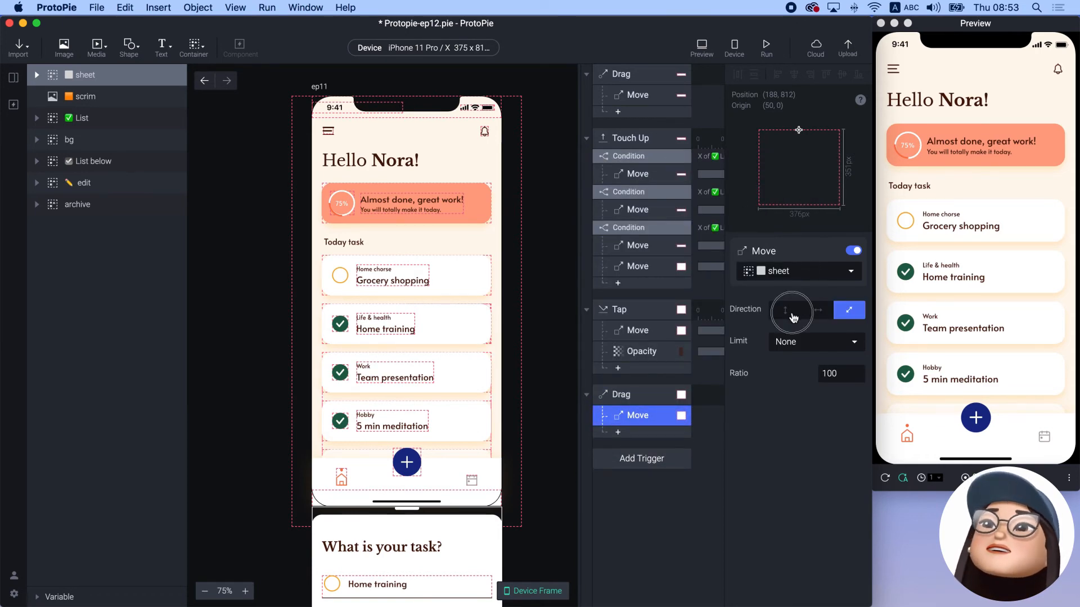
left_click(786, 310)
Step: Test the sheet's vertical drag in the preview after swiping the Home training task and opening Edit
left_click(996, 281)
left_click_drag(996, 281, 922, 279)
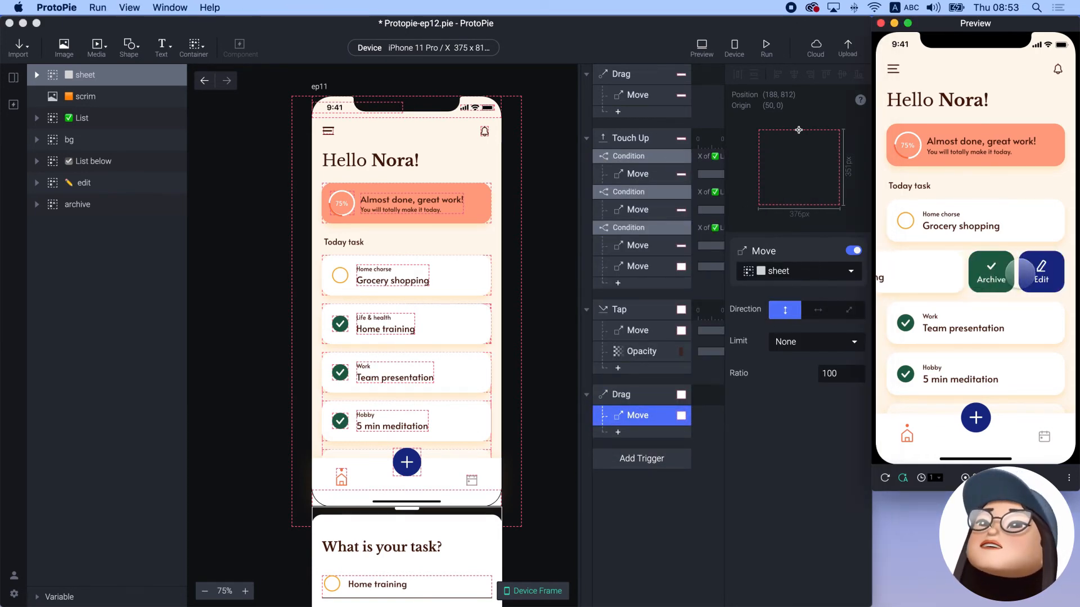
left_click(1034, 278)
left_click_drag(997, 346, 994, 216)
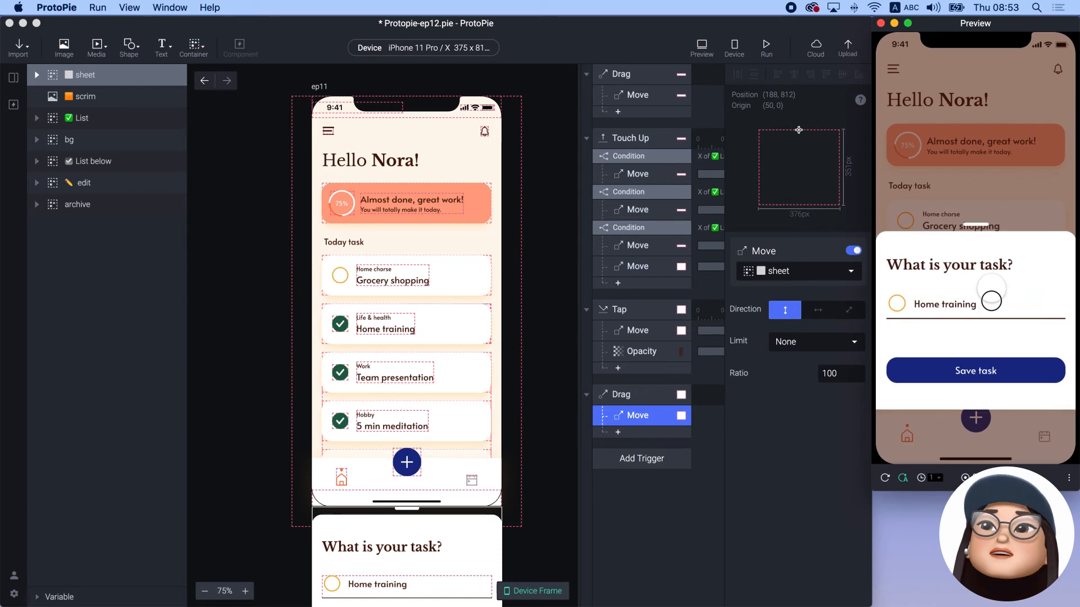
left_click(699, 477)
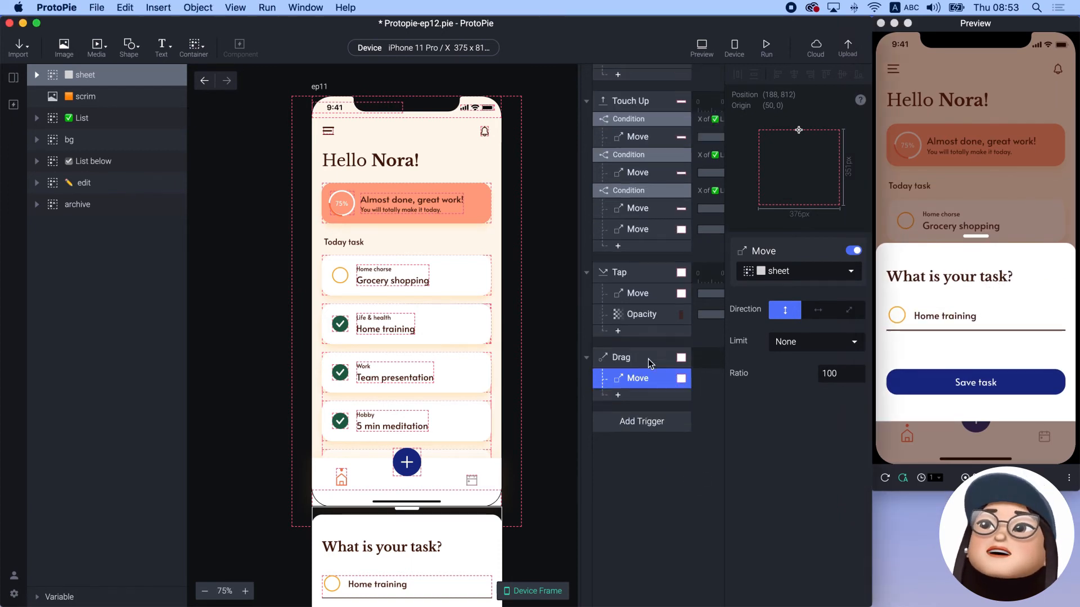
Step: Add a Touch Up trigger on the sheet layer
scroll(644, 371, "down", 3)
left_click(640, 380)
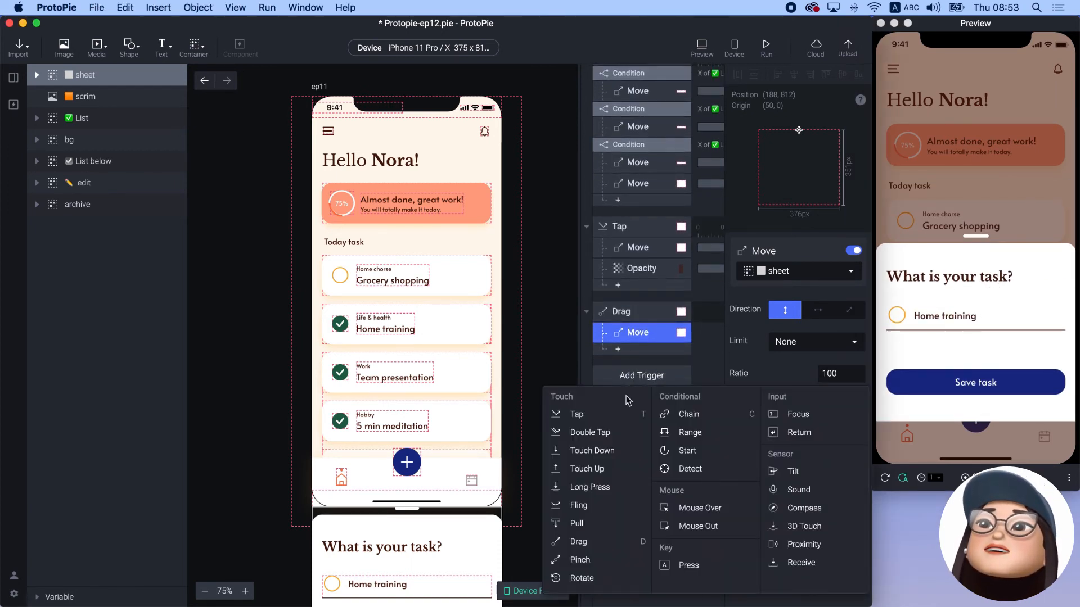
left_click(584, 467)
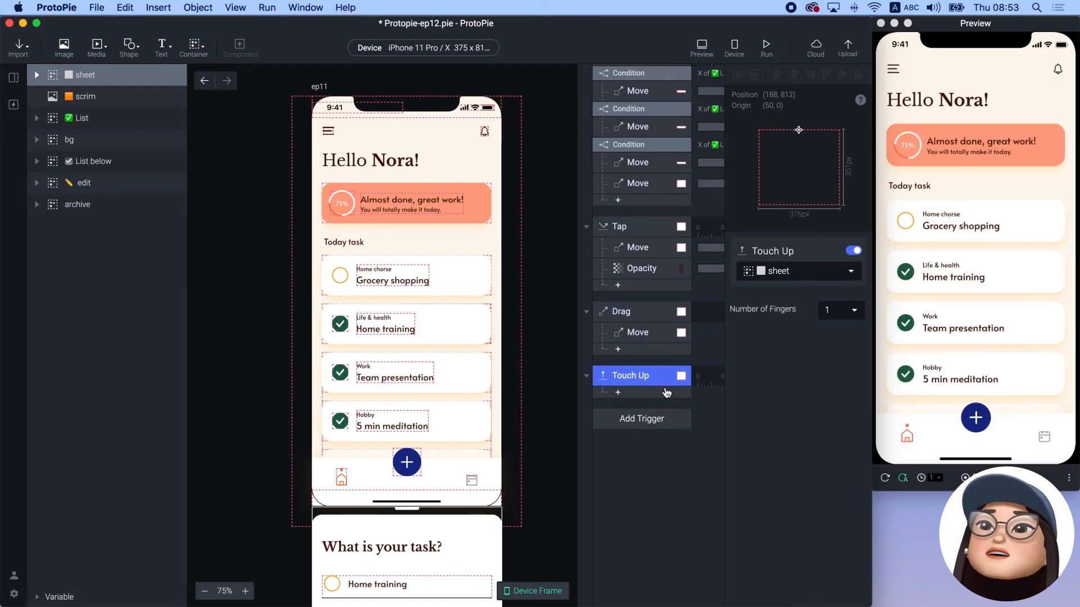
Step: Add a condition under the sheet's Touch Up trigger that requires the Y of sheet to be < 561
left_click(648, 394)
left_click(648, 394)
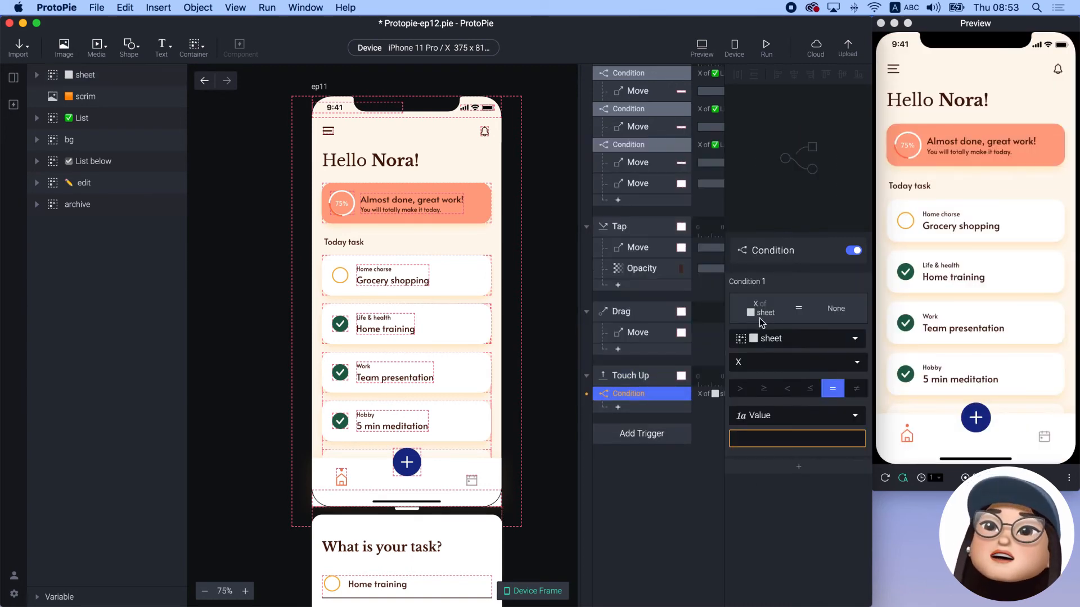
left_click(779, 363)
left_click(776, 117)
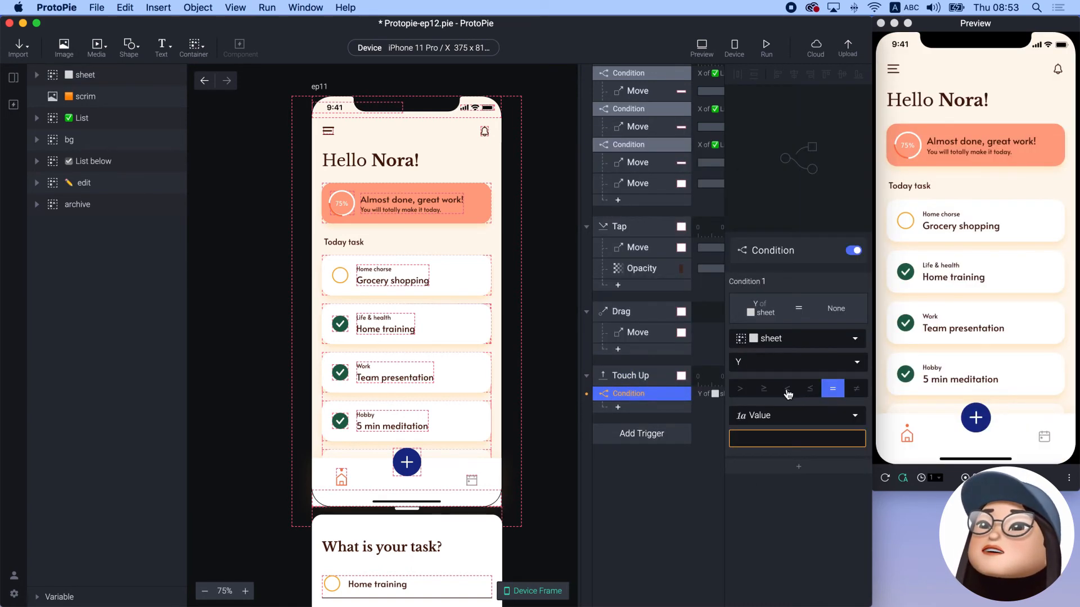
left_click(787, 389)
left_click(770, 437)
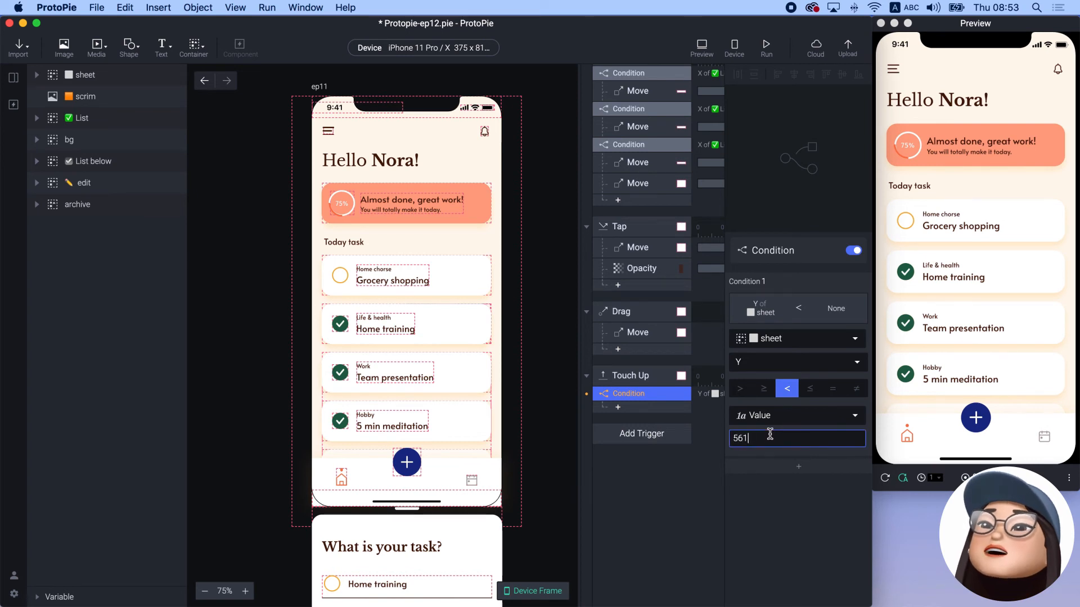
left_click(793, 472)
key("super+z")
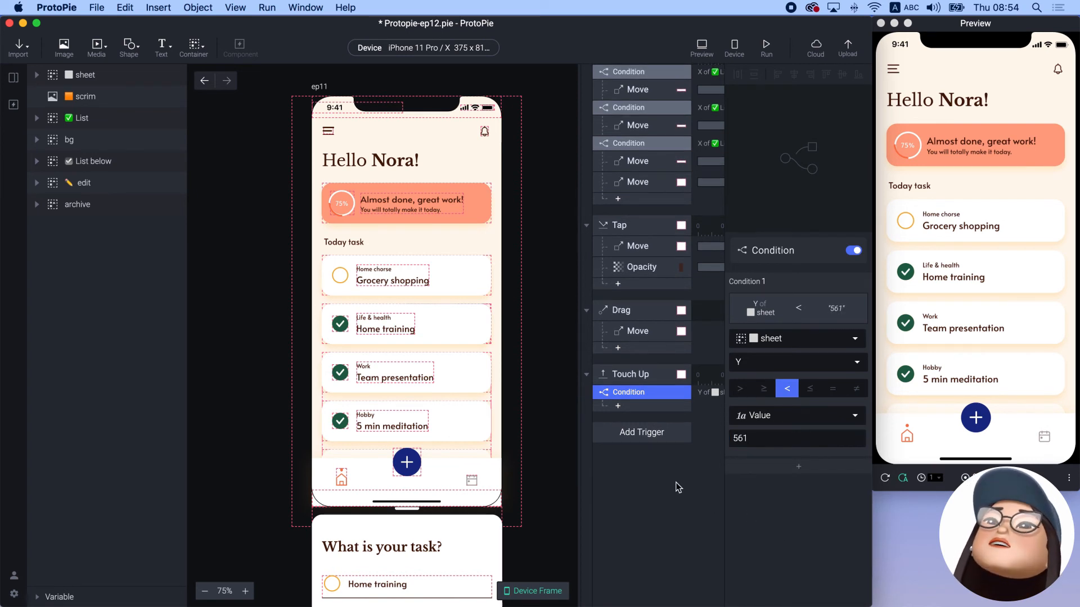
Step: Try the sheet layer at Y 461 and at Y 561 to compare the positions, and undo both position changes
left_click(470, 543)
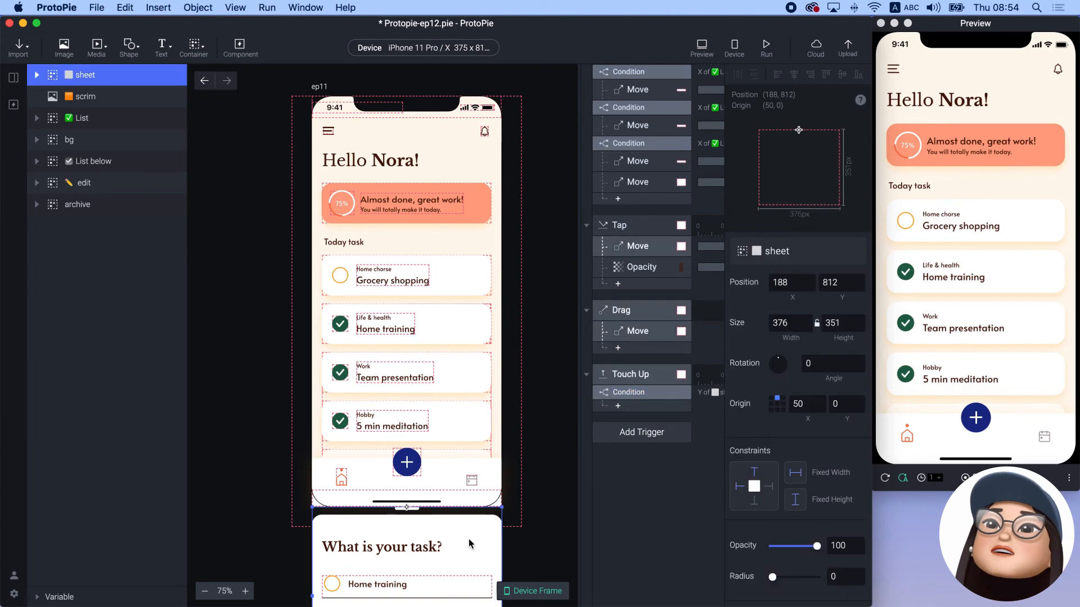
left_click(840, 282)
type("4")
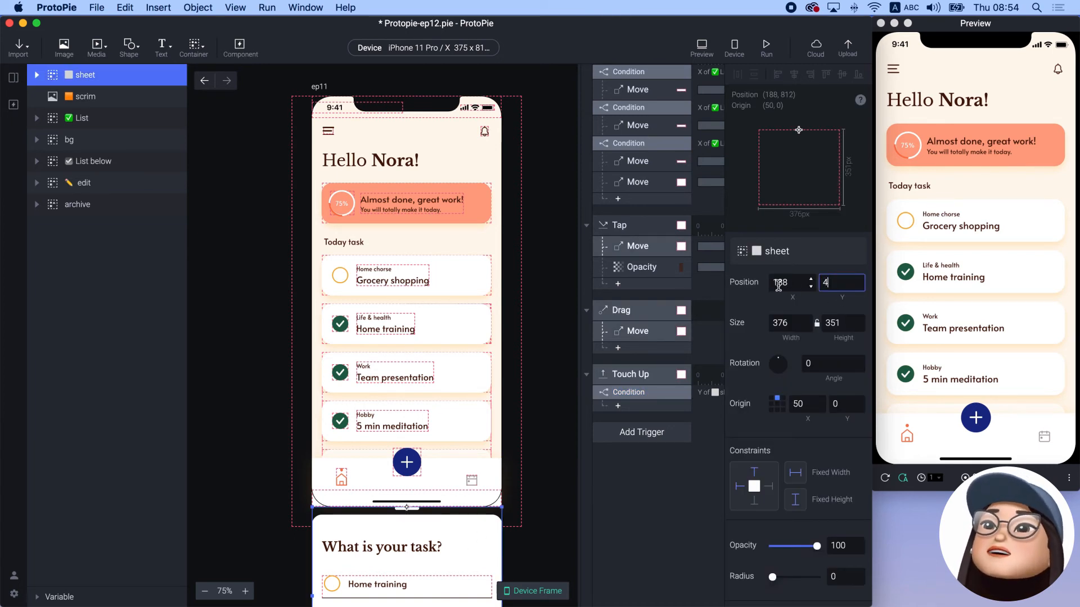
type("61")
key("Return")
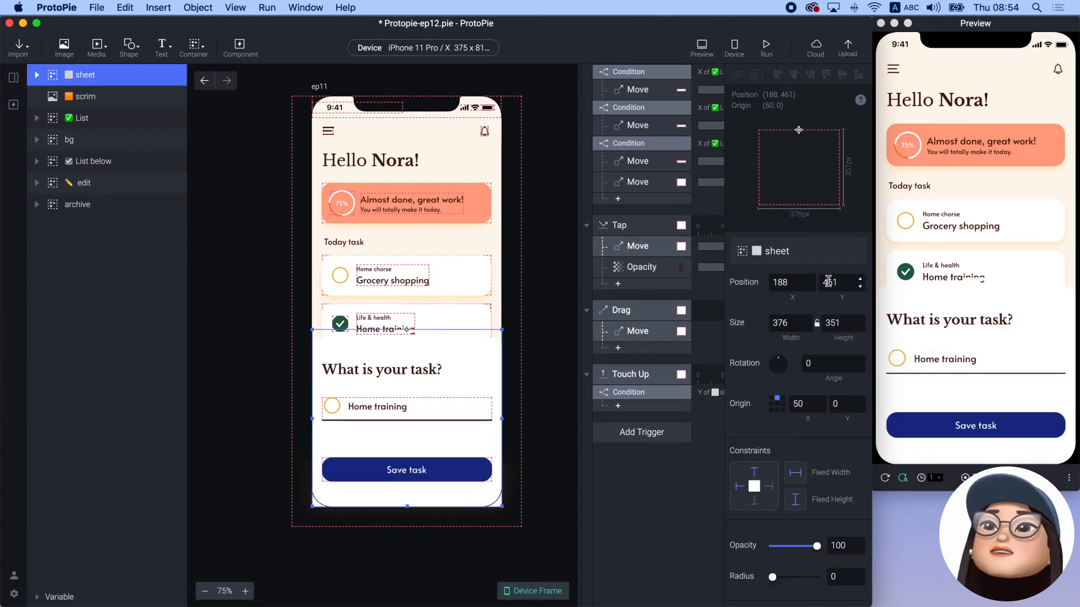
type("5")
key("Return")
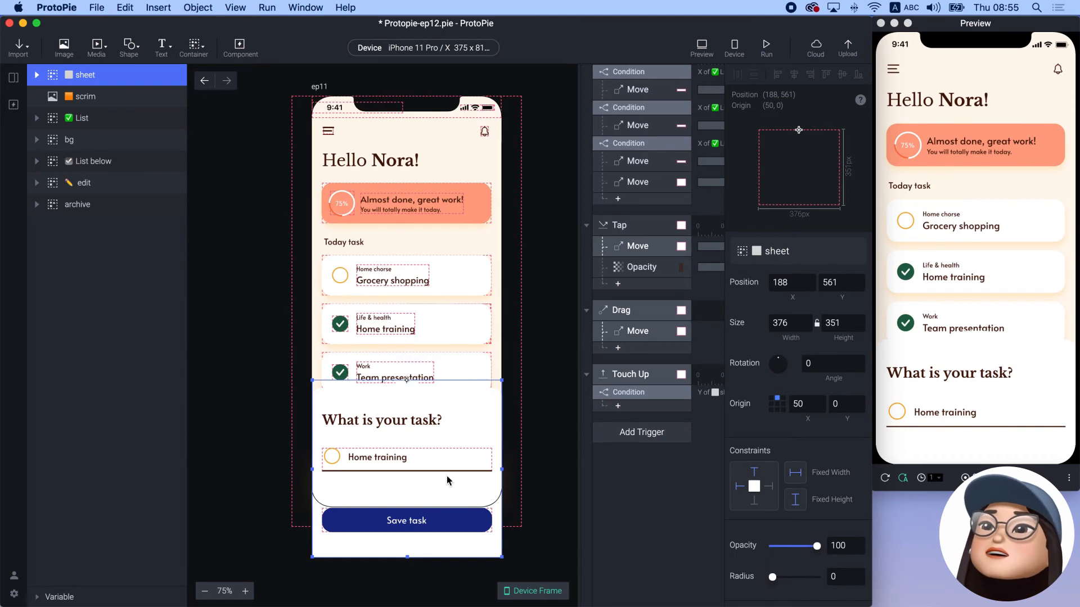
left_click(615, 503)
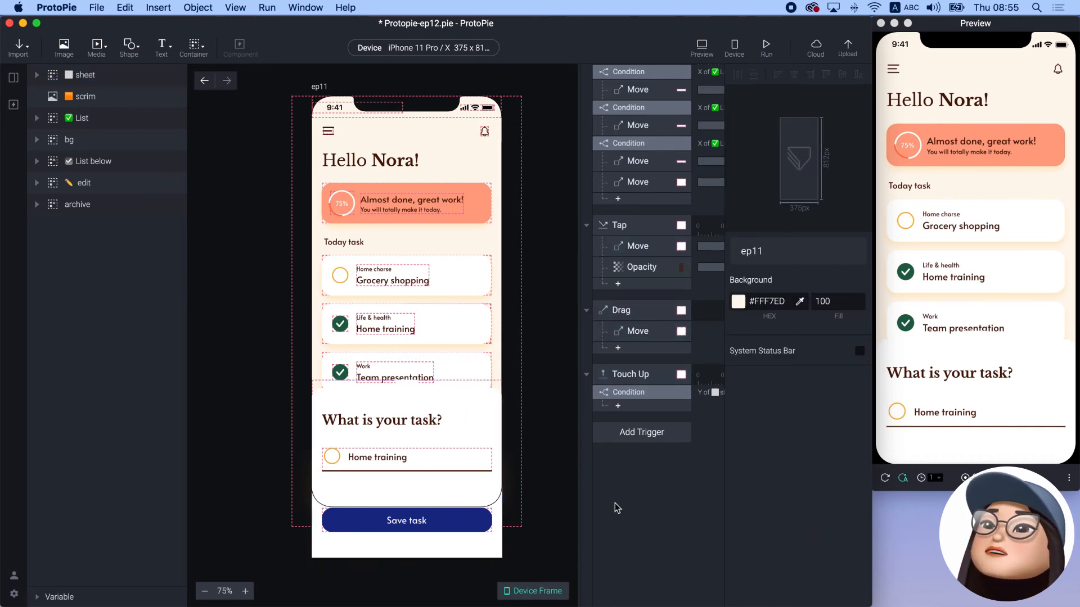
key("super+z")
key("super+z")
Step: Add a Move response under the sheet's Touch Up condition that moves the sheet to Y 461
left_click(618, 406)
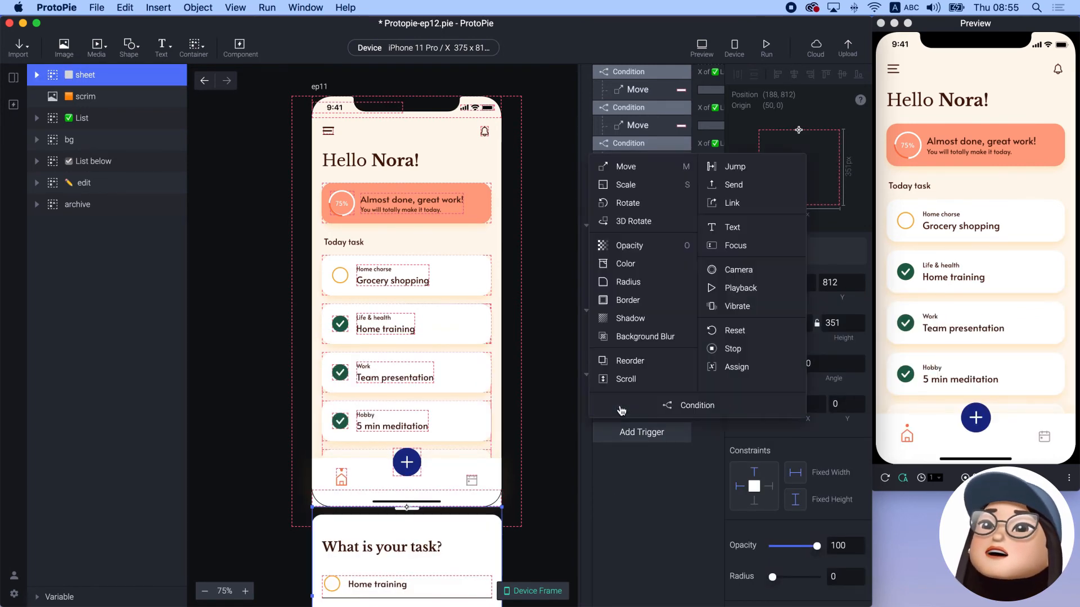
left_click(647, 171)
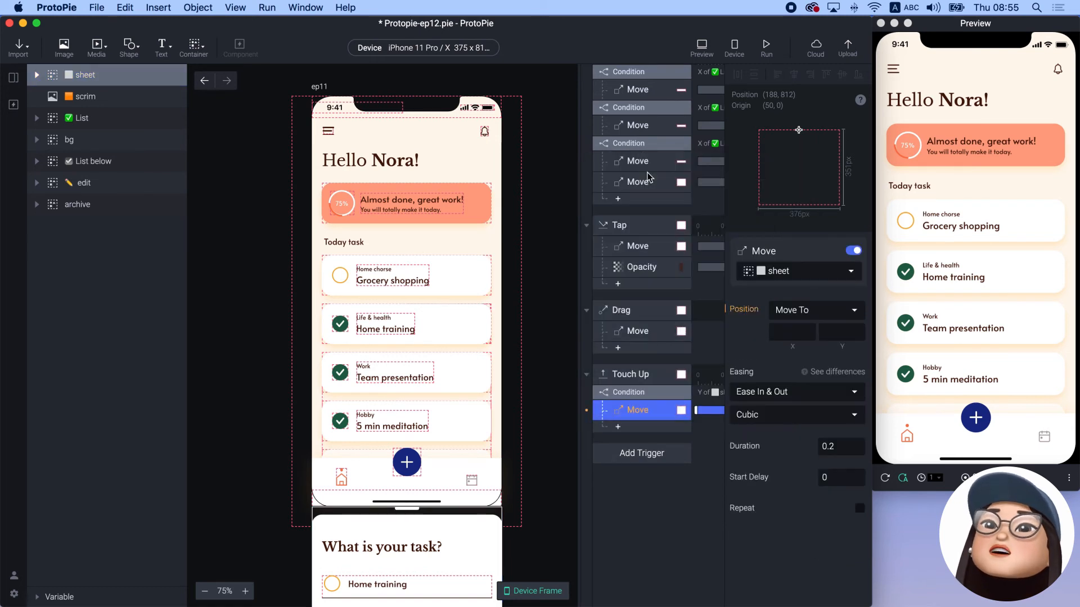
left_click(832, 333)
type("461")
key("Return")
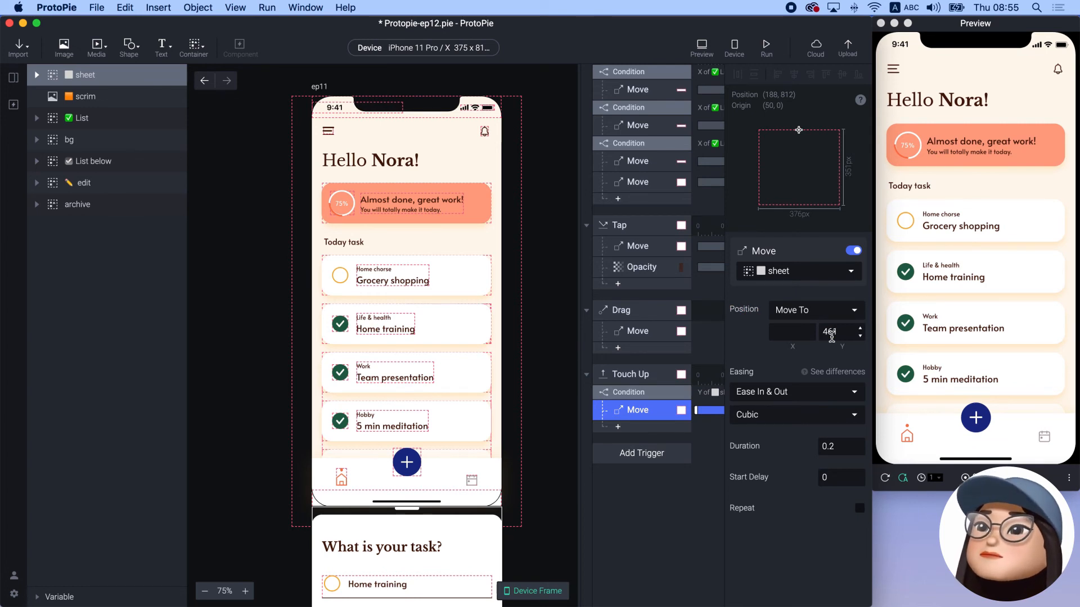
Step: Test the sheet's release behavior in the preview by swiping the task, opening Edit and pulling the sheet down
left_click_drag(1034, 286, 974, 280)
left_click(1040, 270)
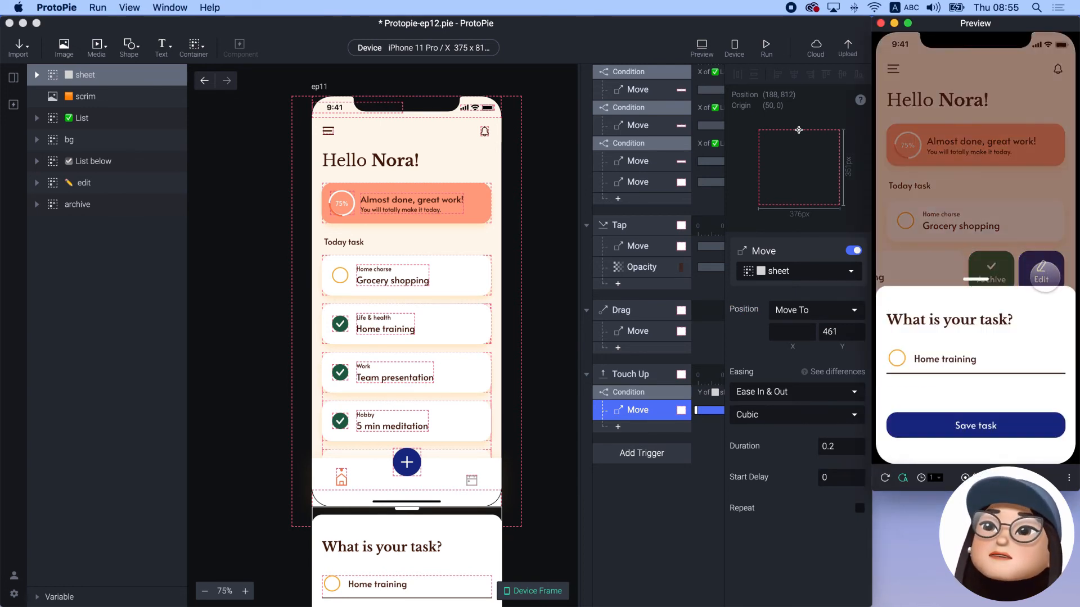
left_click_drag(1018, 328, 1004, 414)
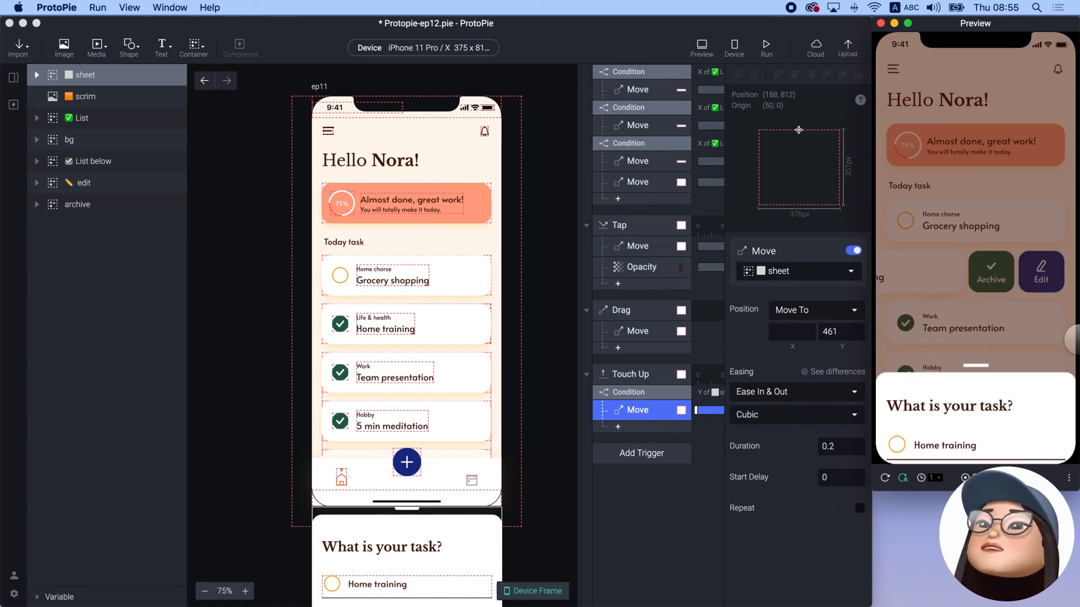
Step: Duplicate the condition under the sheet's Touch Up trigger and set the copy to require Y of sheet ≥ 561
left_click(633, 494)
left_click(658, 393)
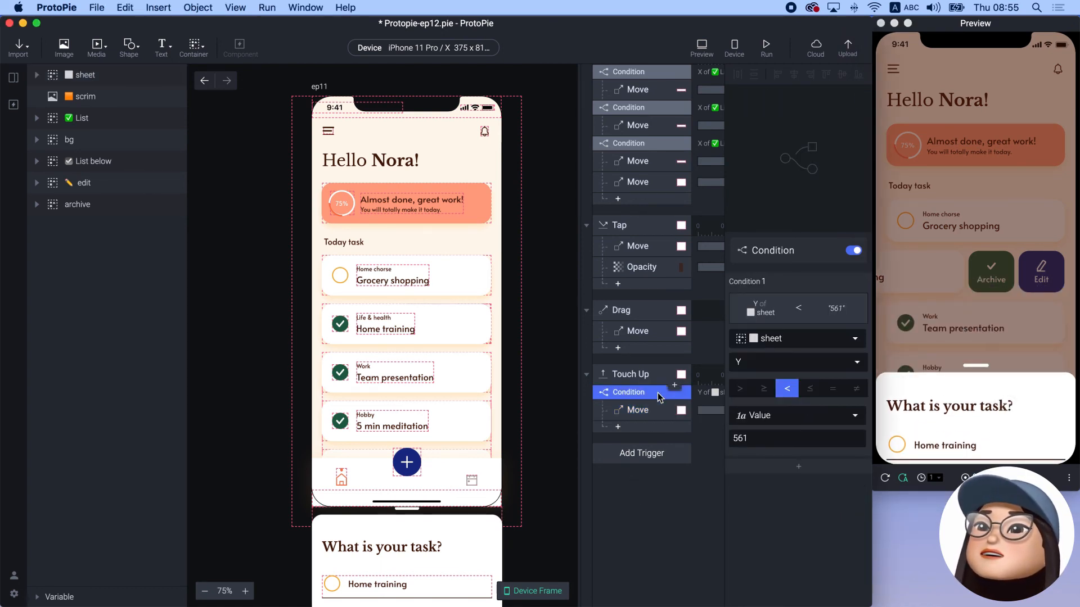
key("super+d")
left_click(763, 388)
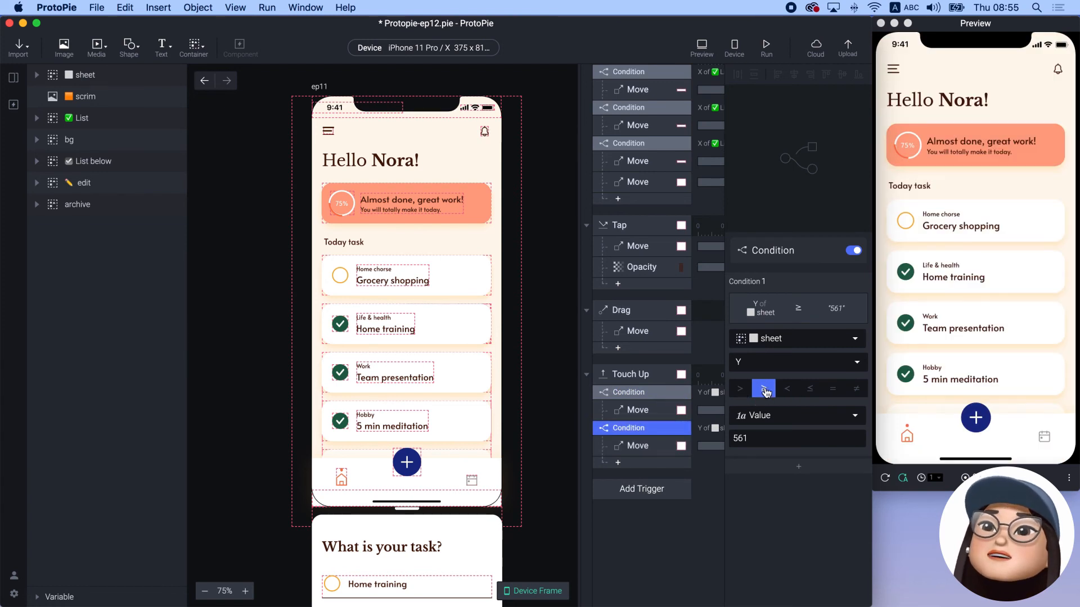
left_click(752, 439)
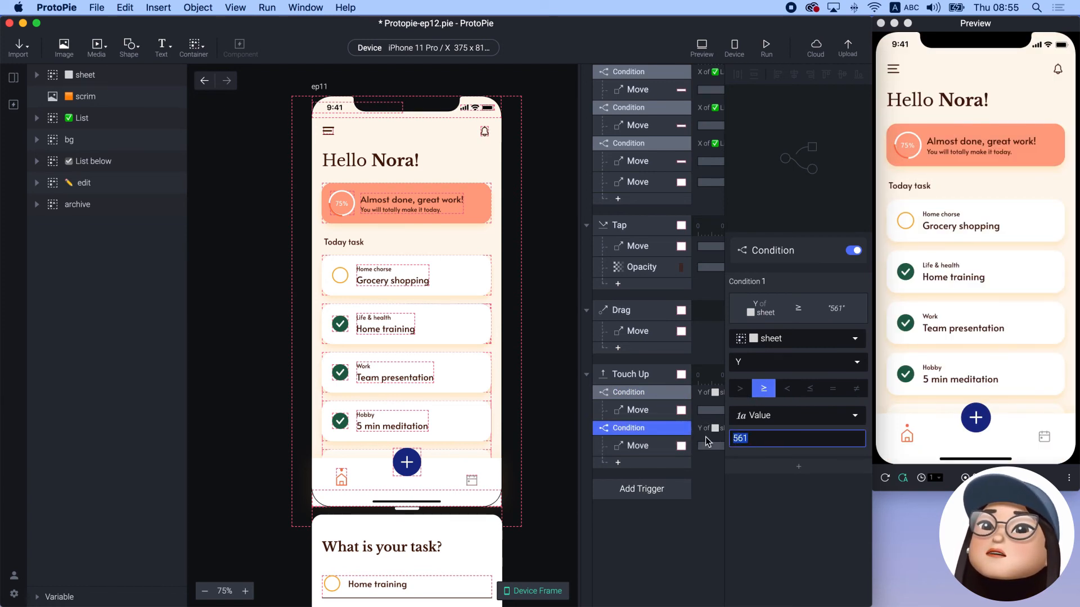
key("Return")
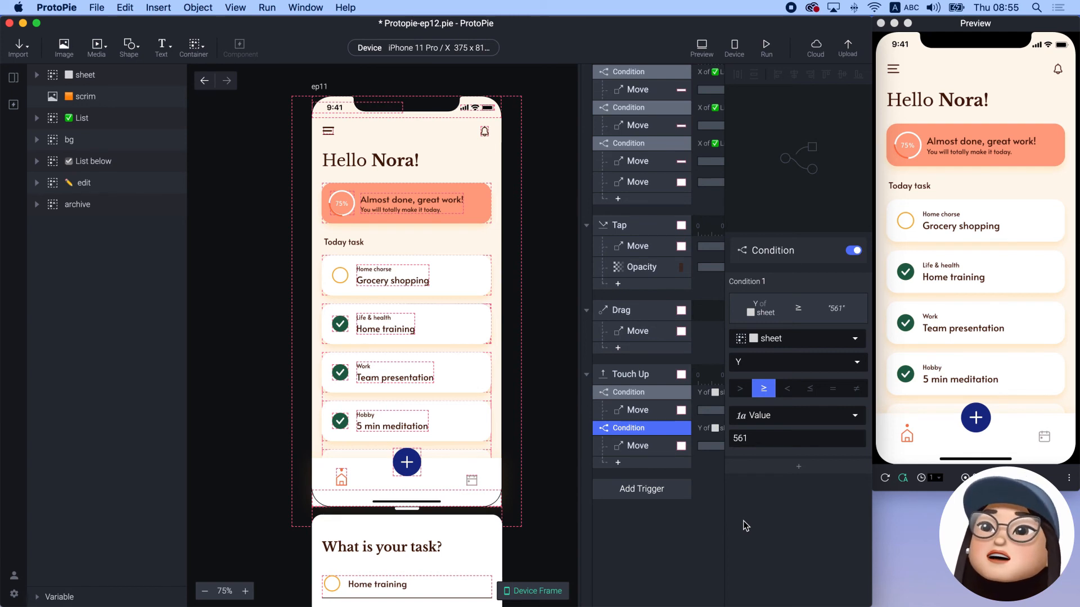
Step: Set the Move response under the ≥ 561 condition to Y 812, checking it against the sheet layer's original position
left_click(641, 446)
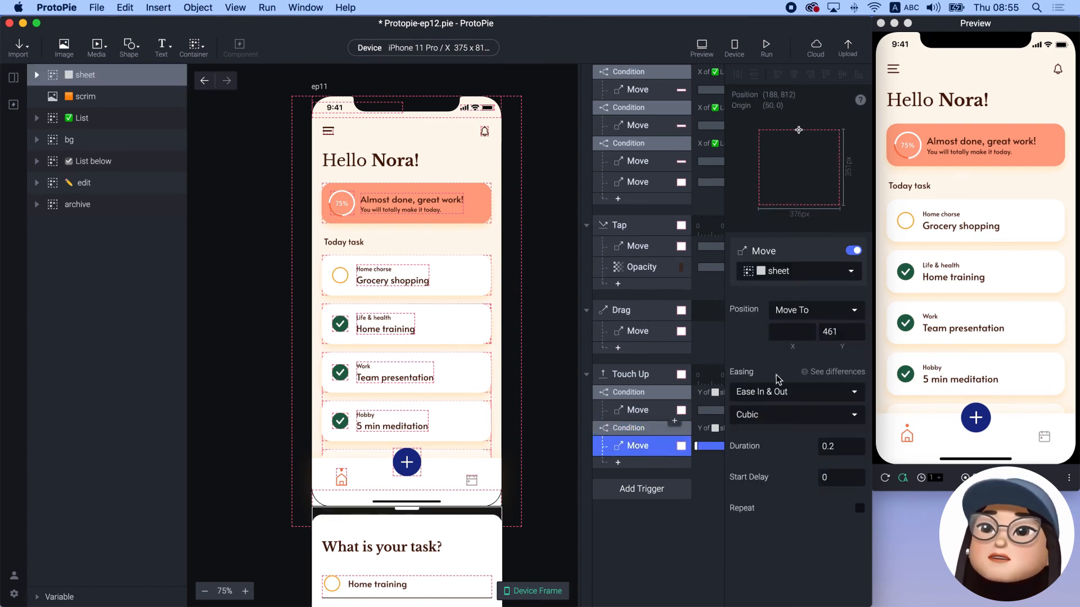
left_click(840, 332)
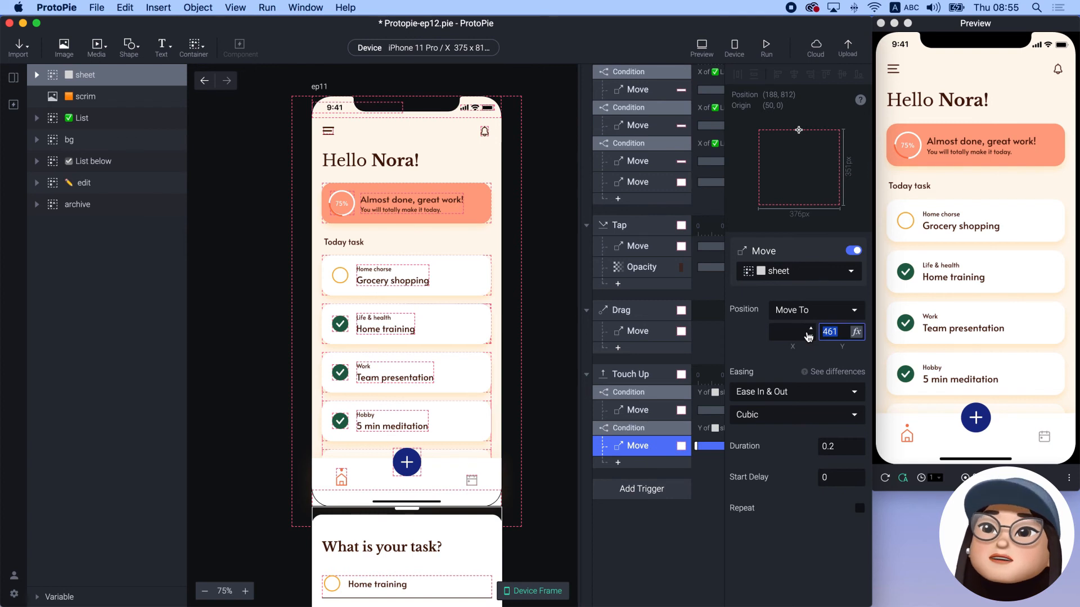
type("8")
key("Return")
left_click(643, 532)
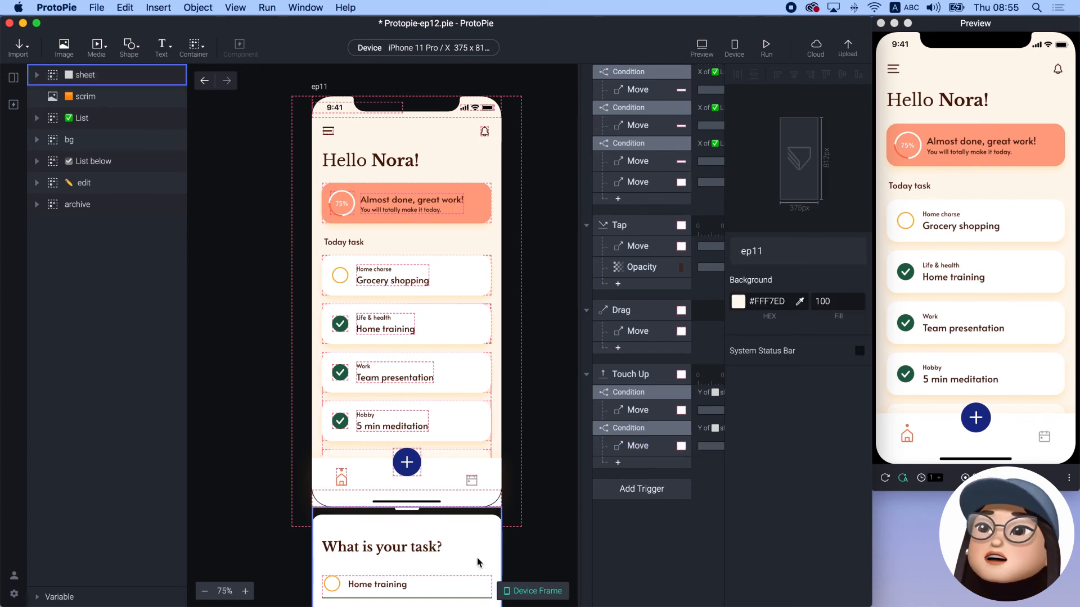
left_click(477, 559)
left_click(849, 286)
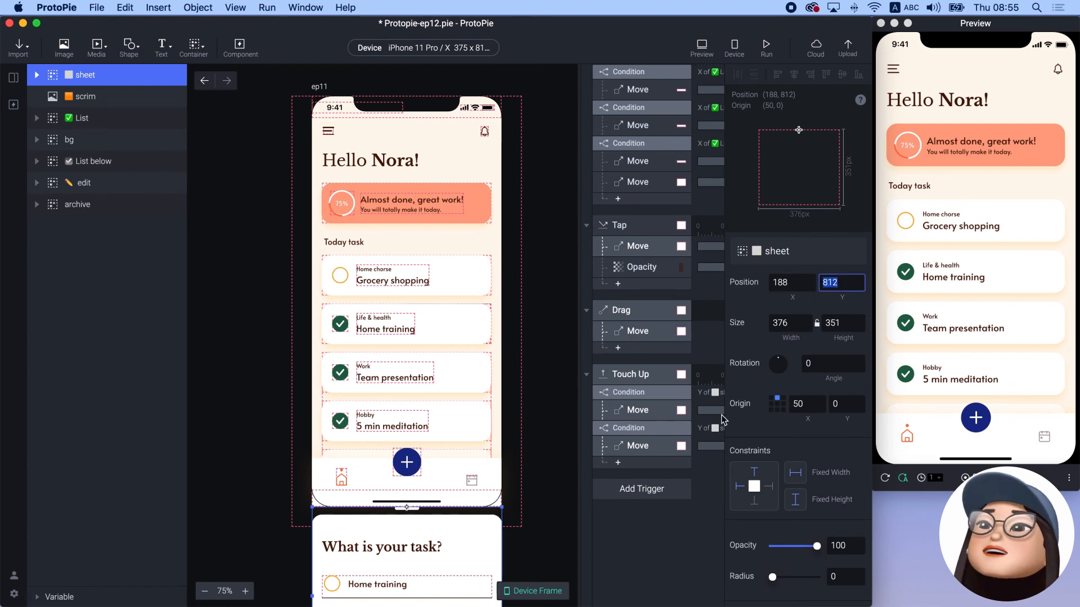
left_click(617, 560)
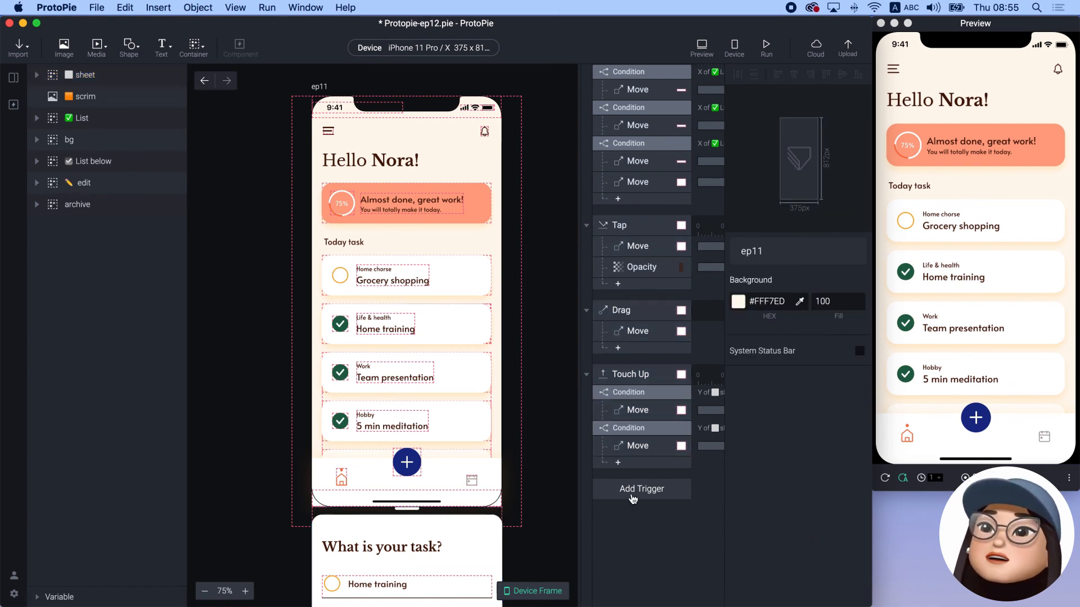
Step: Add an Opacity response for the scrim under the ≥ 561 condition and set its opacity to 0
left_click(618, 463)
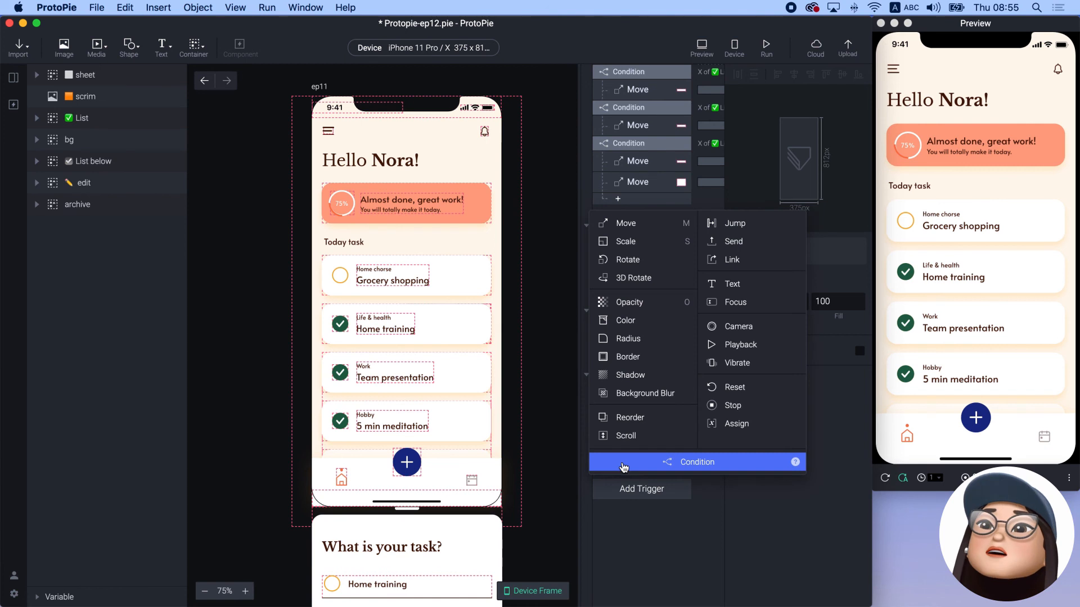
left_click(626, 301)
left_click(772, 276)
type("scr")
left_click(743, 324)
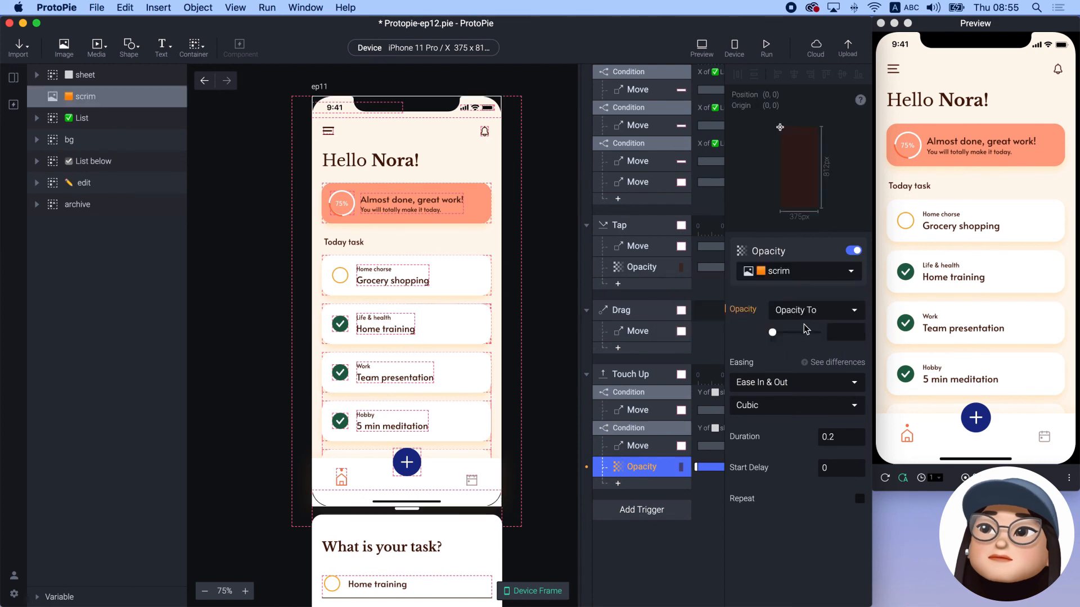
left_click(774, 332)
Step: Test dismissing the sheet in the preview by swiping the Home training task, opening Edit and pulling the sheet down
left_click_drag(1029, 265, 979, 271)
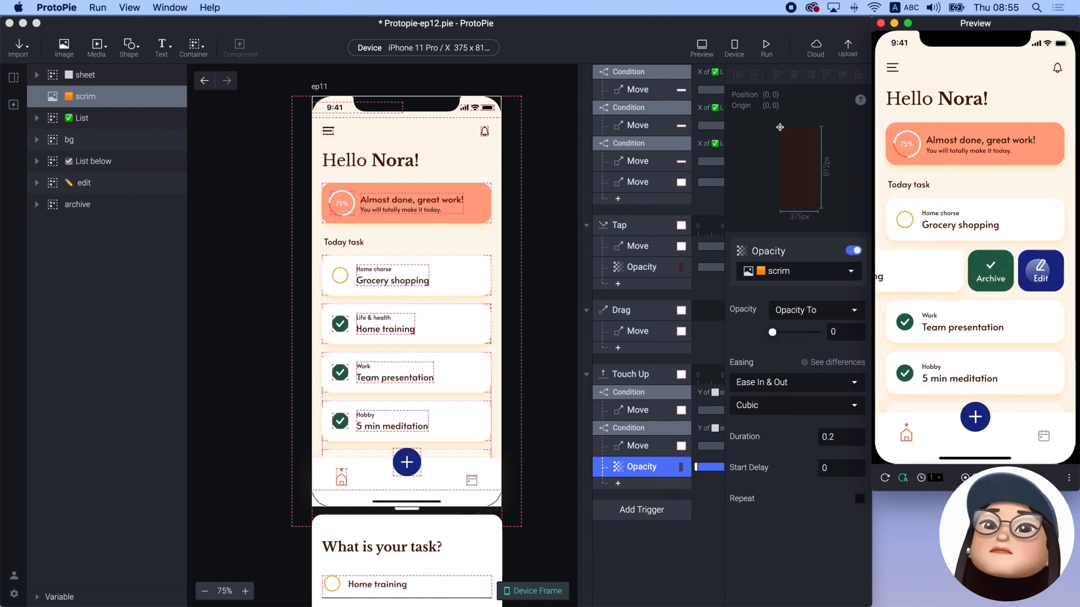
left_click(1041, 268)
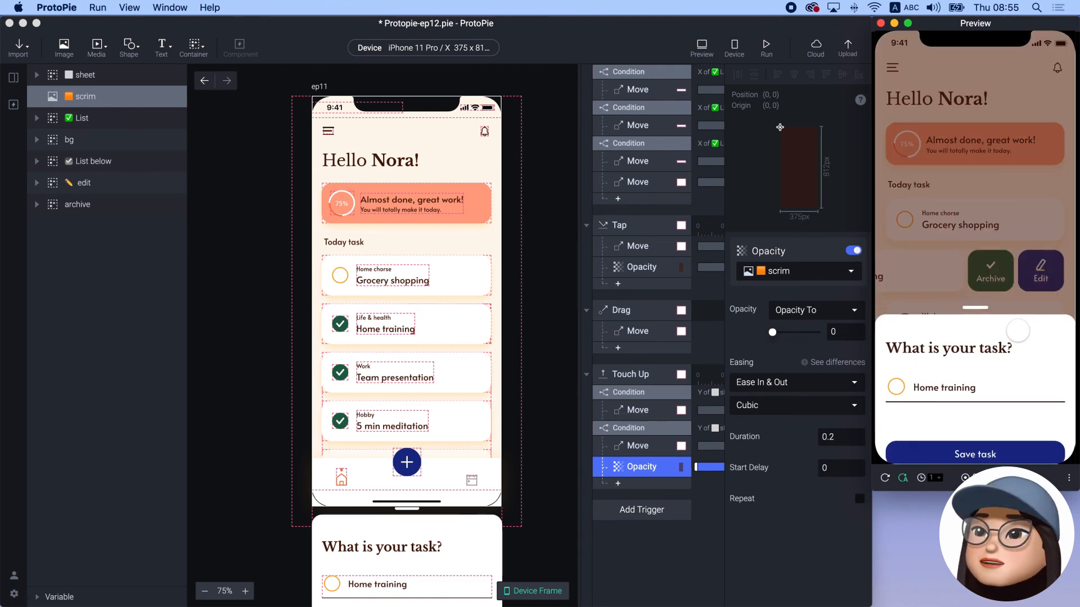
left_click_drag(1017, 331, 1016, 394)
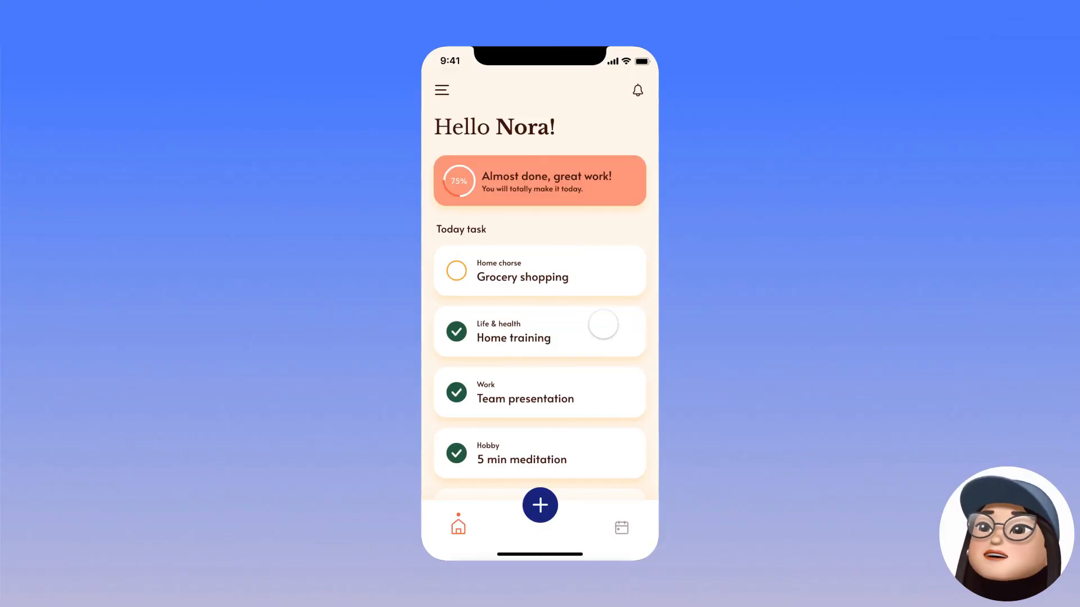
Step: Run through the finished prototype twice with short and longer swipes on Home training, opening Edit and pulling the sheet down each time
left_click_drag(602, 323, 552, 324)
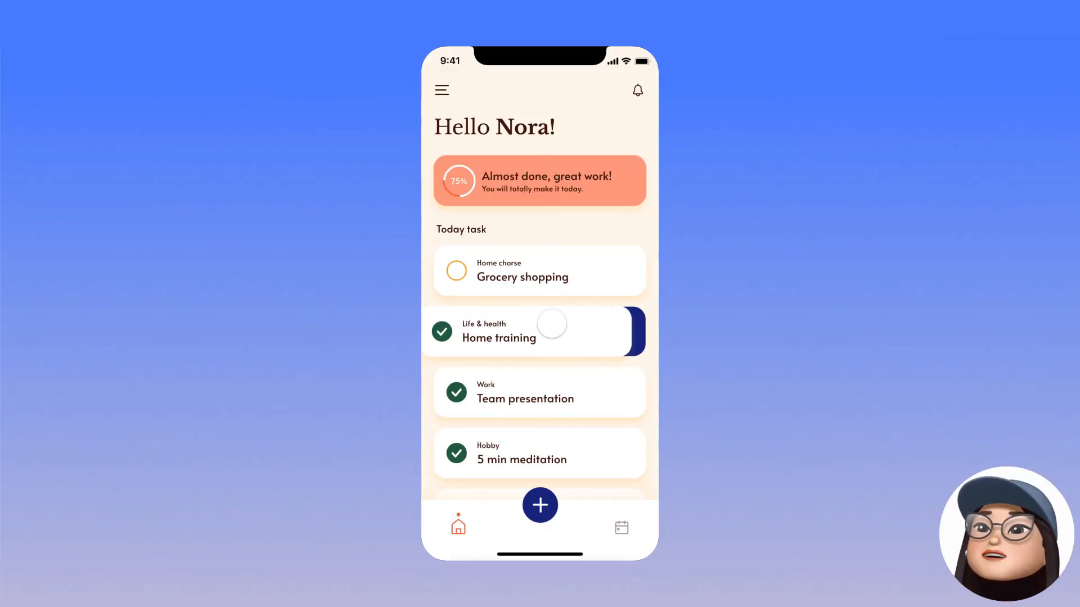
left_click_drag(621, 333, 544, 333)
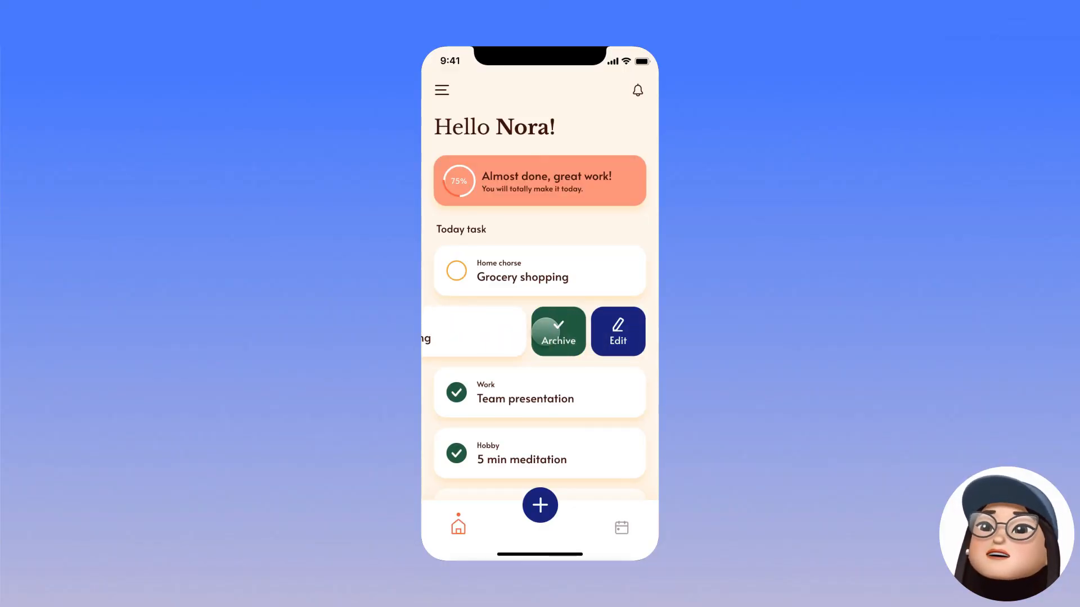
left_click(618, 330)
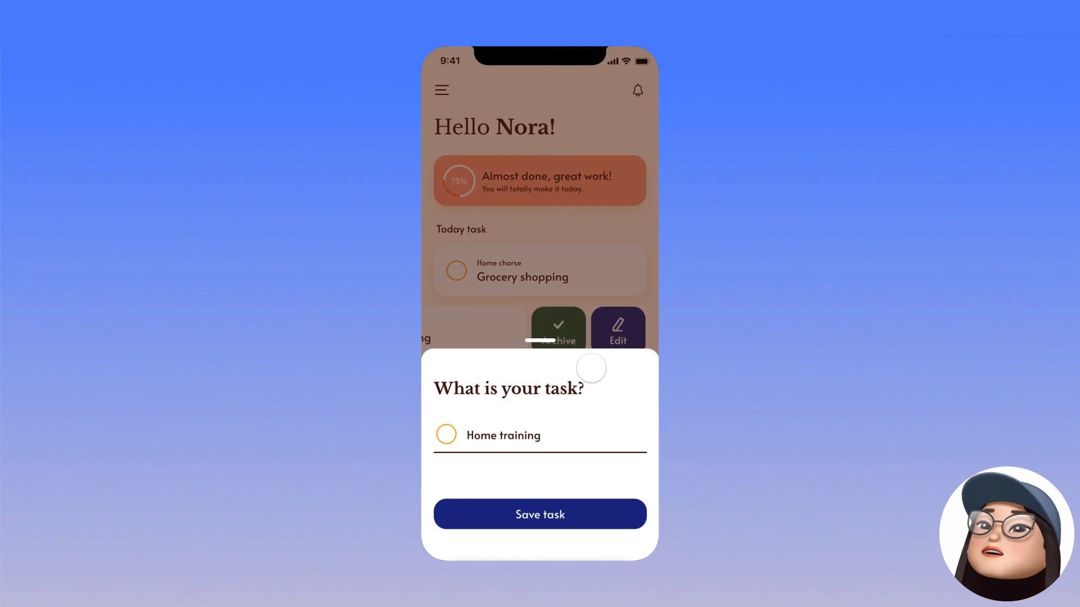
left_click_drag(590, 389, 590, 489)
left_click_drag(602, 321, 552, 324)
left_click_drag(622, 335, 544, 331)
left_click(623, 332)
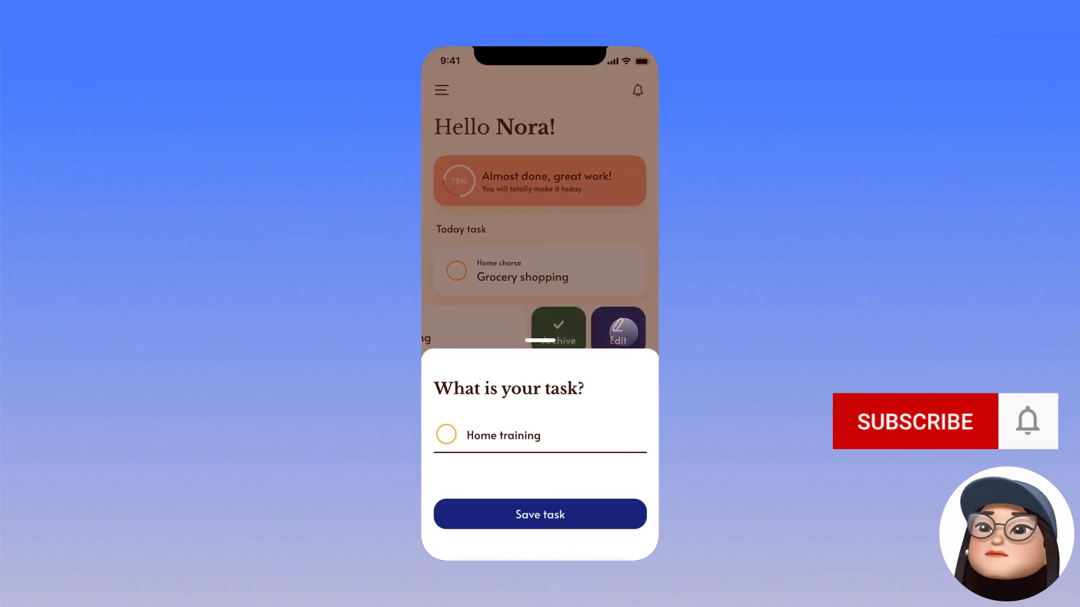
left_click_drag(591, 375, 588, 471)
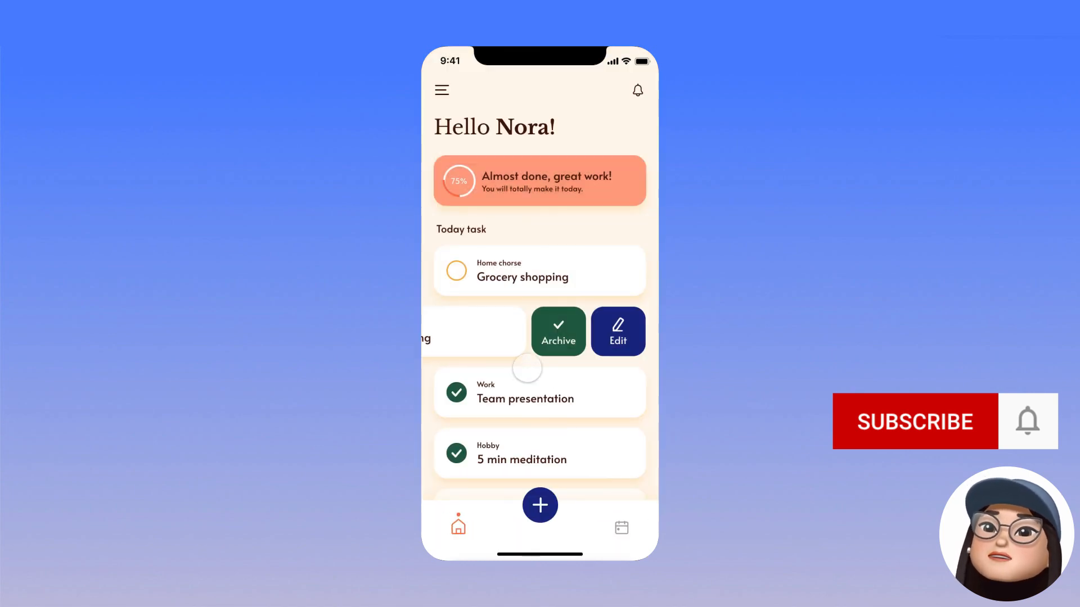